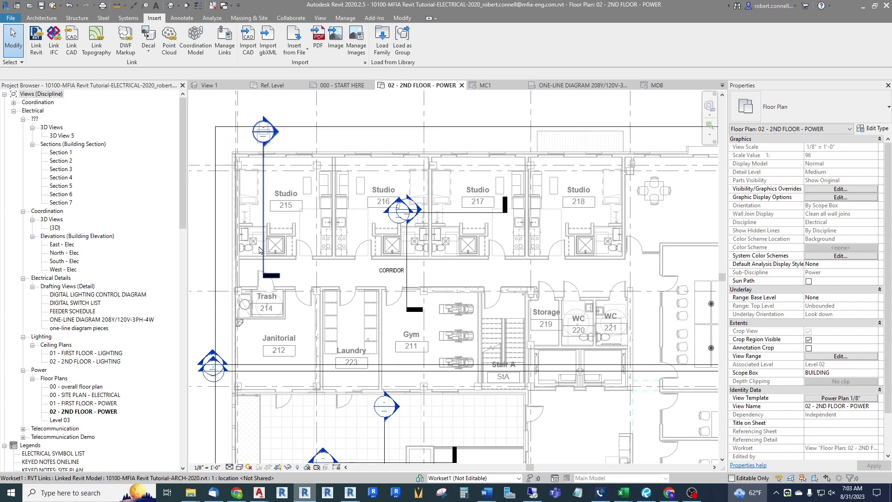
Step: Move from the 02 - 2ND FLOOR - POWER plan to the MFIA_Load Center Connection family's 3D view
scroll(297, 225, "up", 2)
scroll(348, 218, "down", 2)
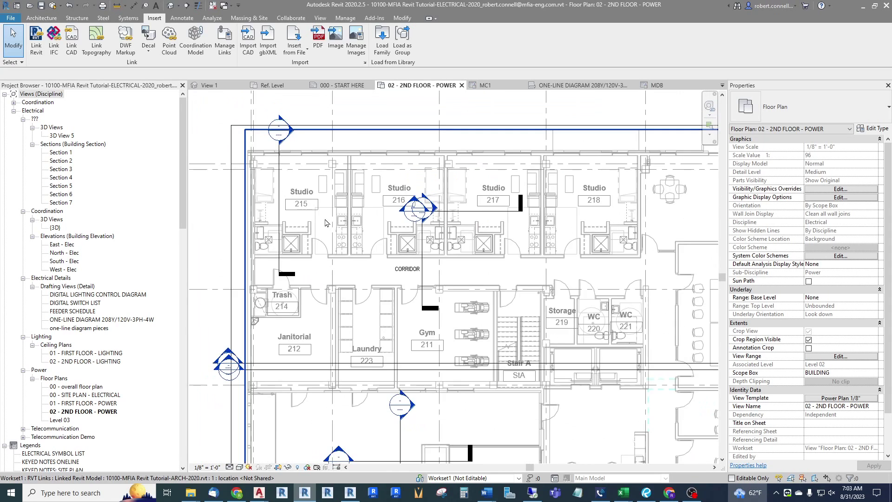
scroll(599, 213, "up", 2)
scroll(584, 215, "down", 2)
scroll(318, 227, "up", 2)
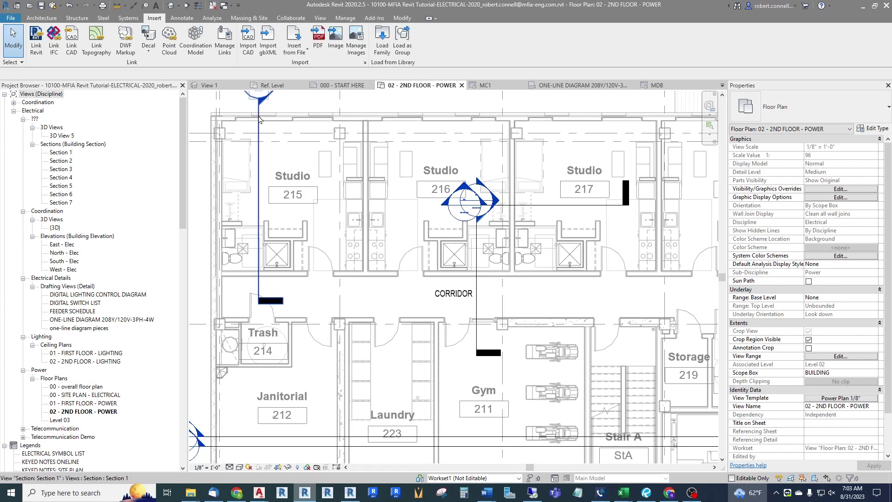
left_click(208, 85)
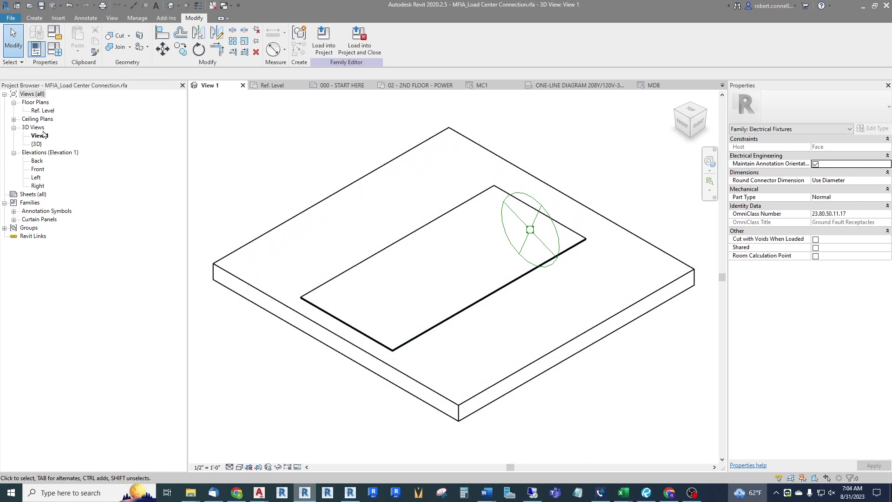
Step: Inspect the connector's position in the Ref. Level plan, then return to the family's {3D} view
double_click(42, 111)
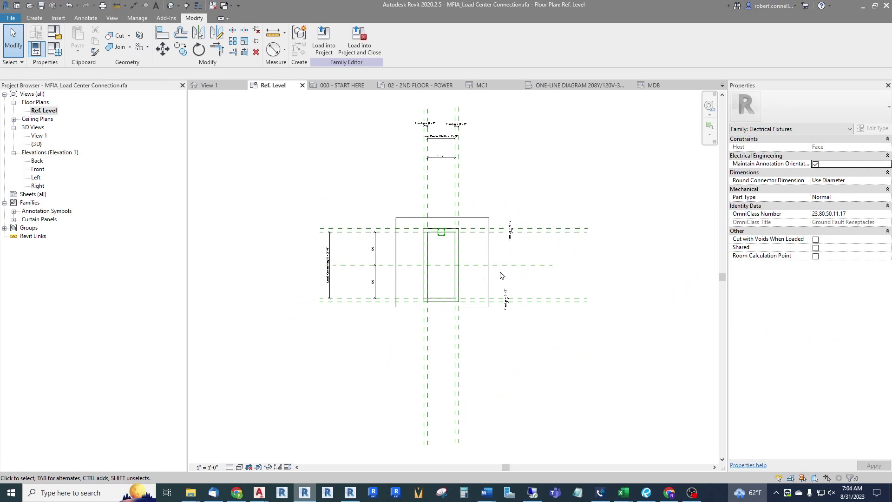
scroll(448, 273, "up", 5)
scroll(426, 295, "down", 1)
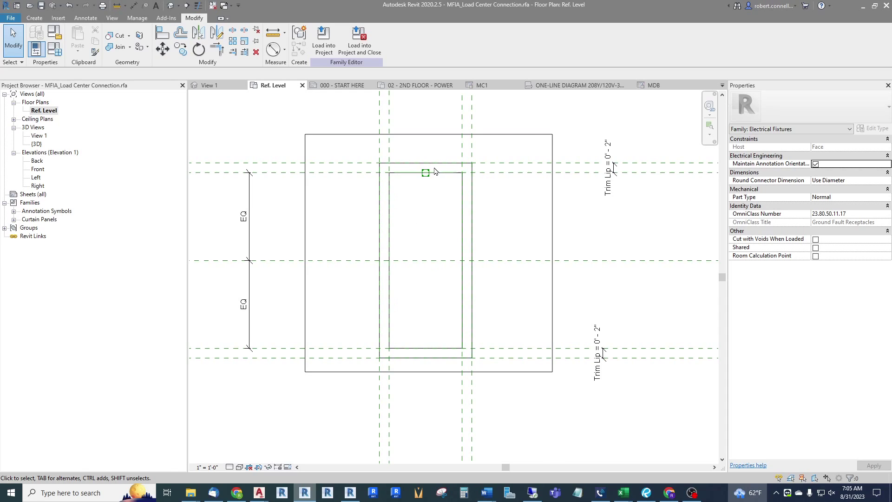
scroll(424, 175, "up", 3)
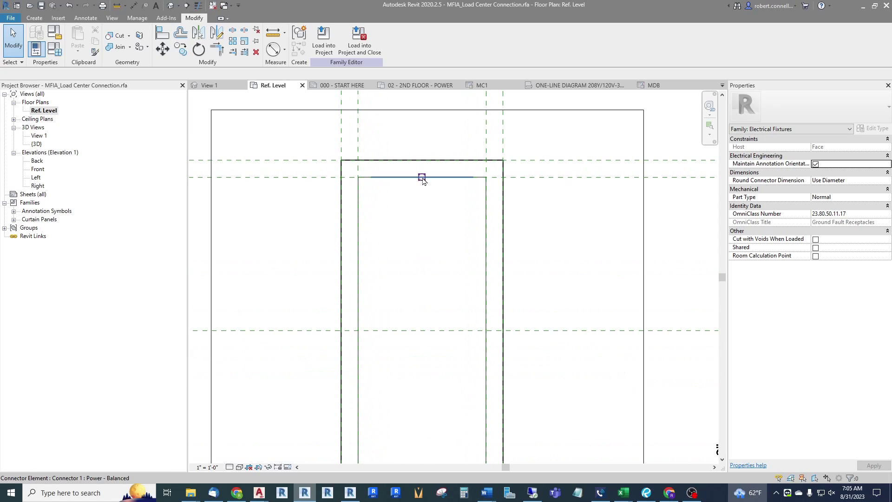
scroll(424, 181, "down", 2)
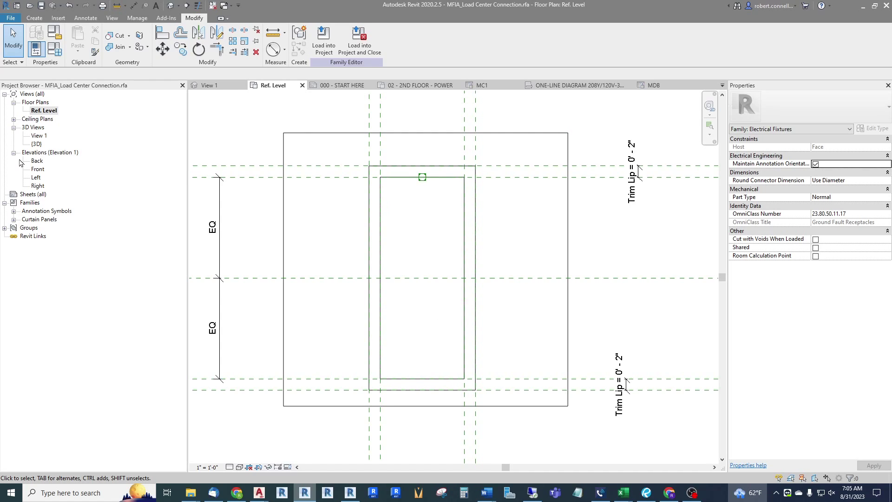
double_click(37, 144)
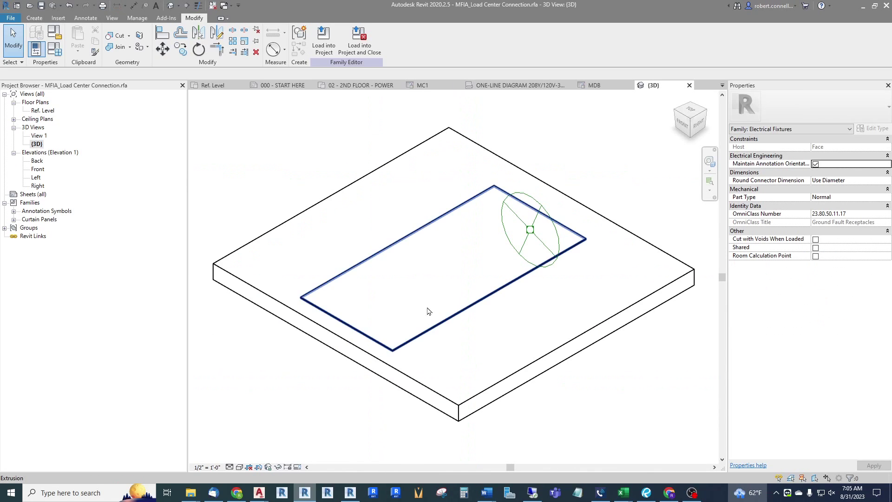
Step: Select the power connector to show its Power - Balanced, Dwelling Unit, 208 V, 27100 VA loads
scroll(460, 298, "down", 3)
scroll(459, 299, "up", 3)
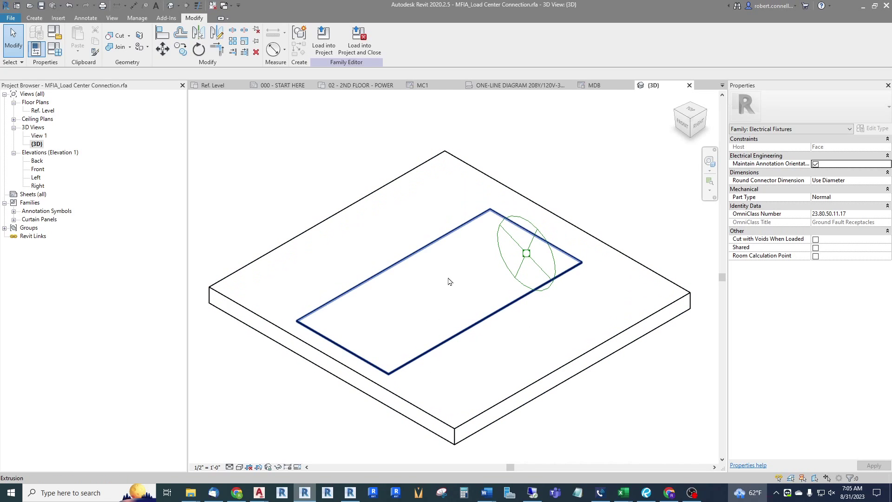
left_click(505, 237)
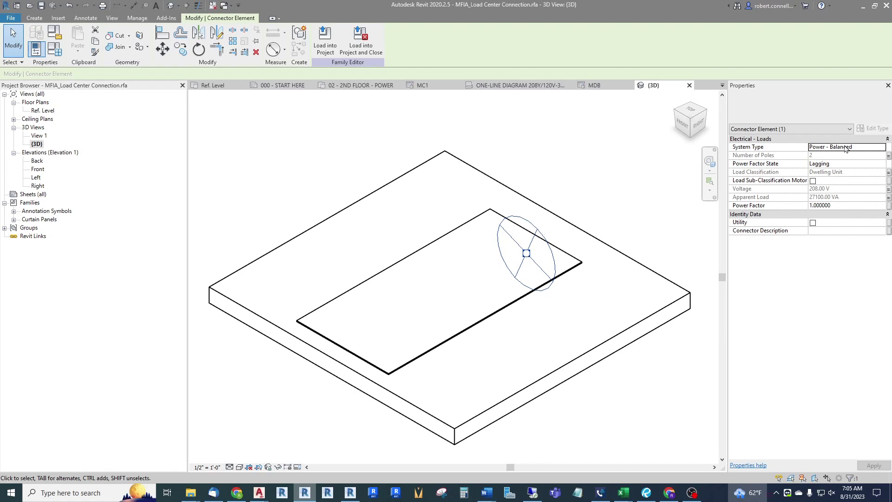
left_click(602, 215)
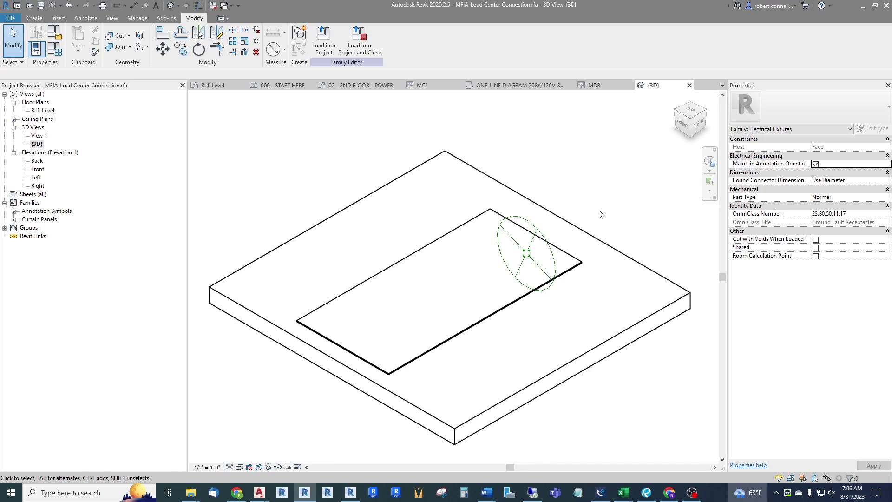
left_click(533, 246)
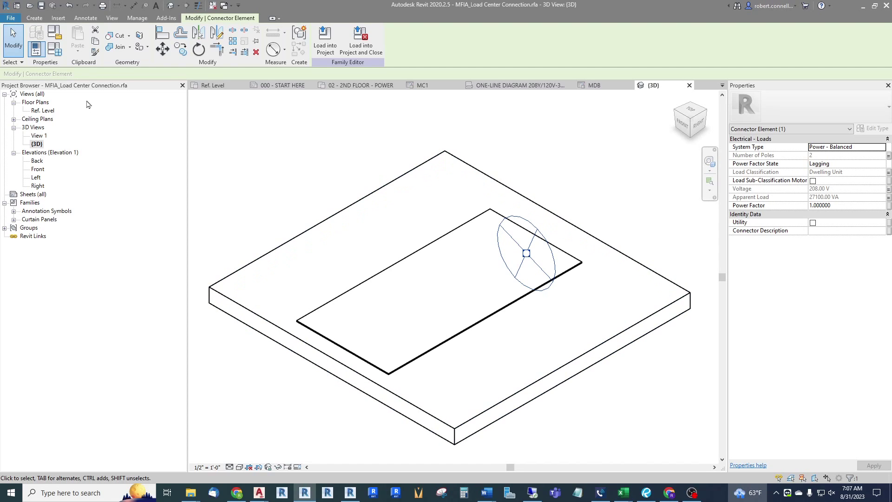
Step: Open Family Types for the Load Center type and select its Load Classification value
left_click(56, 49)
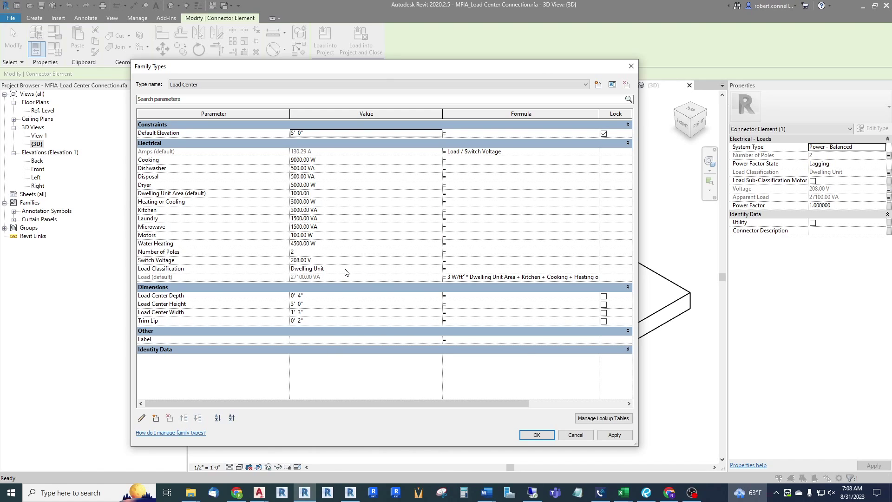
left_click(345, 273)
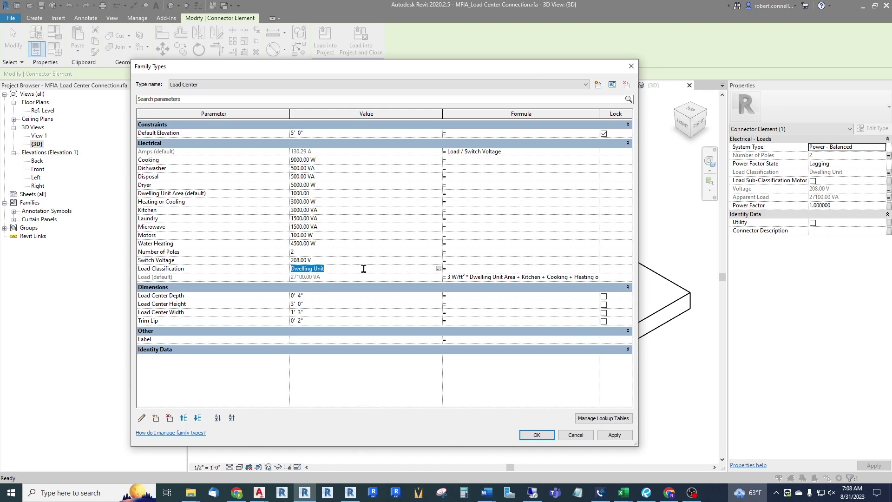
Step: Review the Dwelling Unit classification's quantity-based demand factor table, closing it without changes
left_click(439, 271)
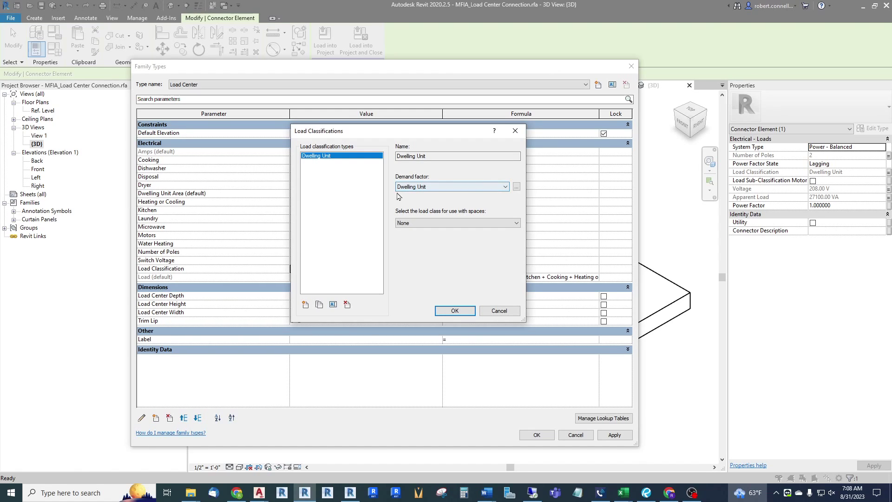
left_click(516, 187)
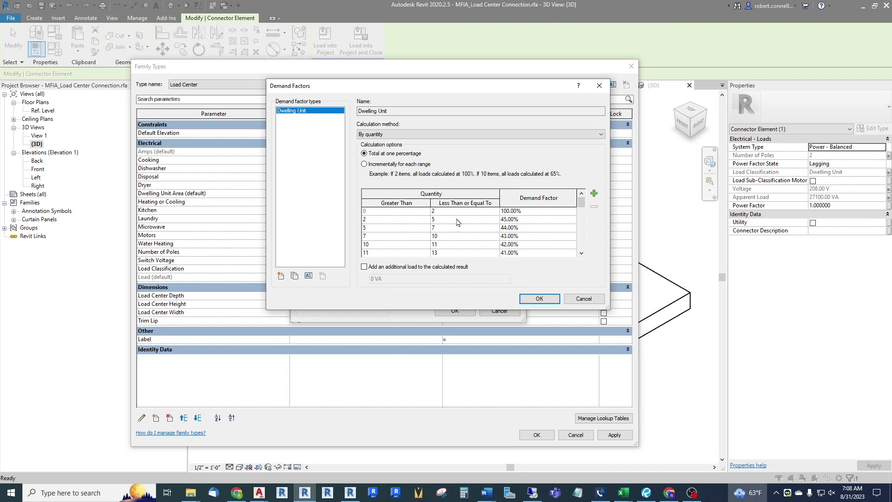
scroll(493, 222, "down", 5)
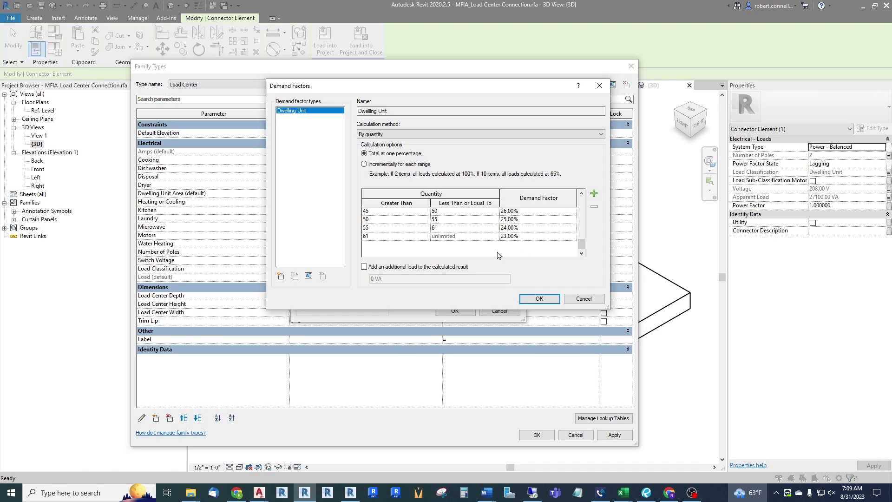
scroll(457, 245, "up", 5)
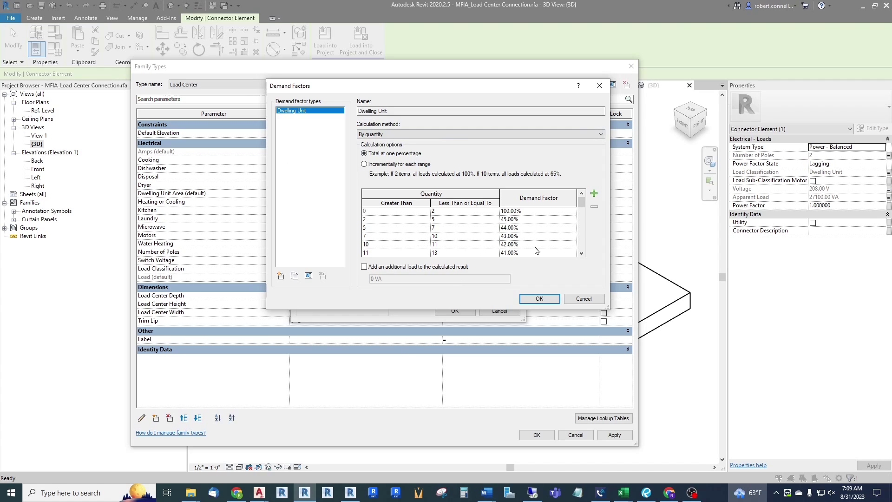
left_click(584, 299)
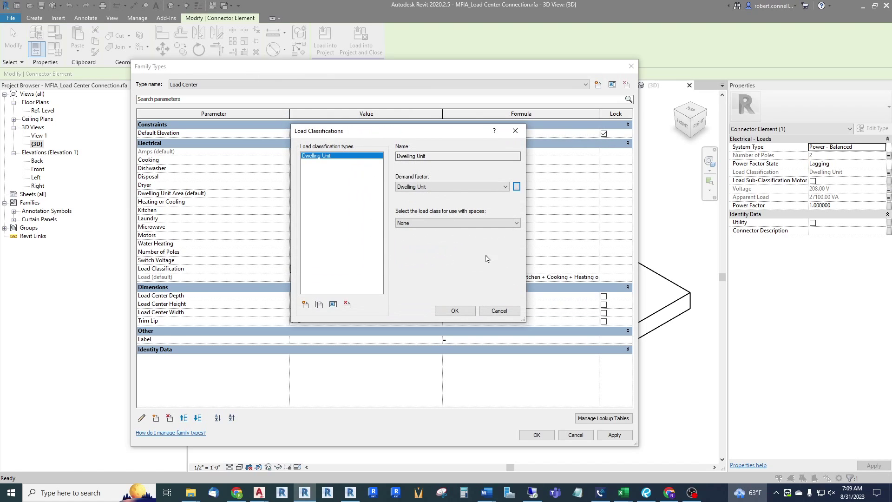
Step: Keep Dwelling Unit as the load classification, check the 27100 VA Load formula, and apply the type
left_click(466, 312)
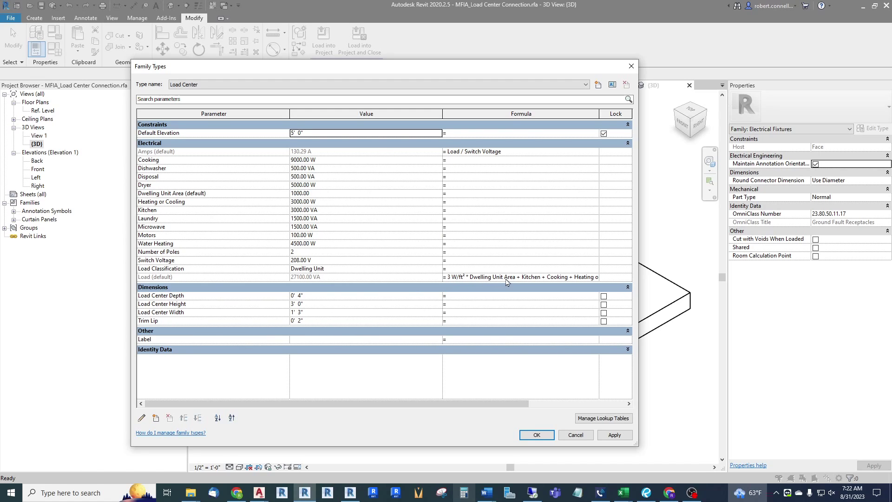
left_click(559, 278)
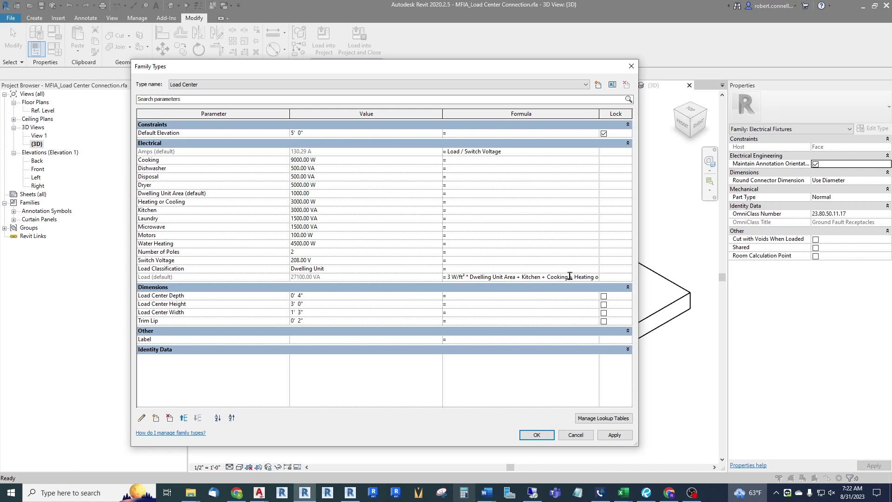
key("End")
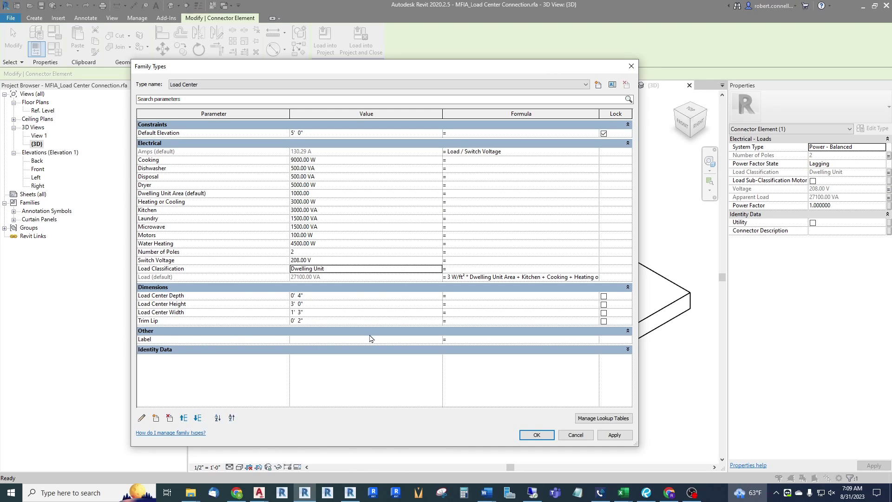
left_click(537, 435)
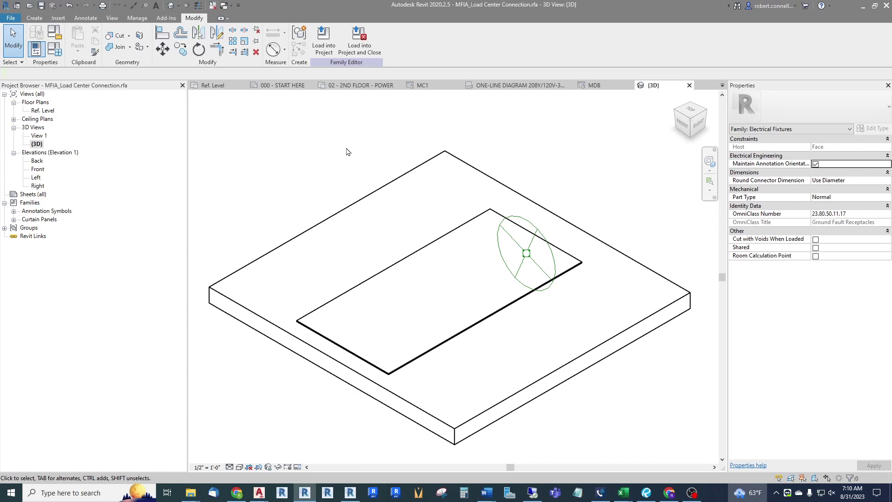
left_click(354, 87)
scroll(350, 177, "down", 4)
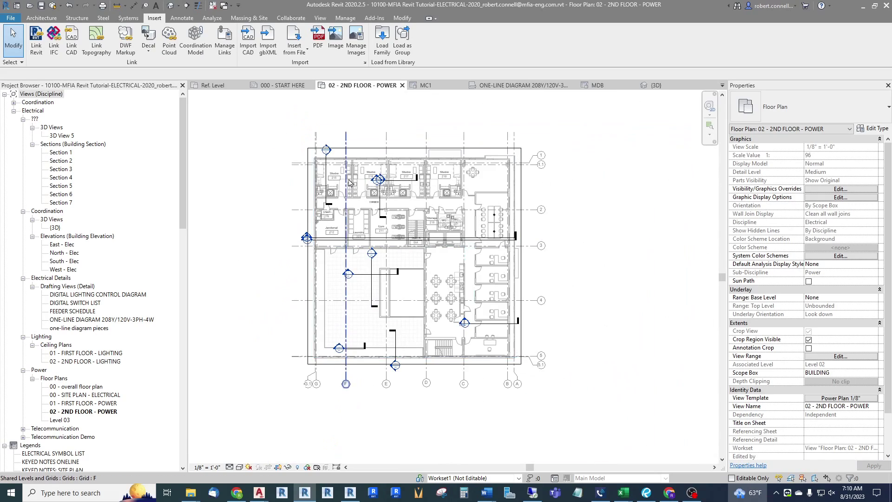
scroll(349, 179, "up", 3)
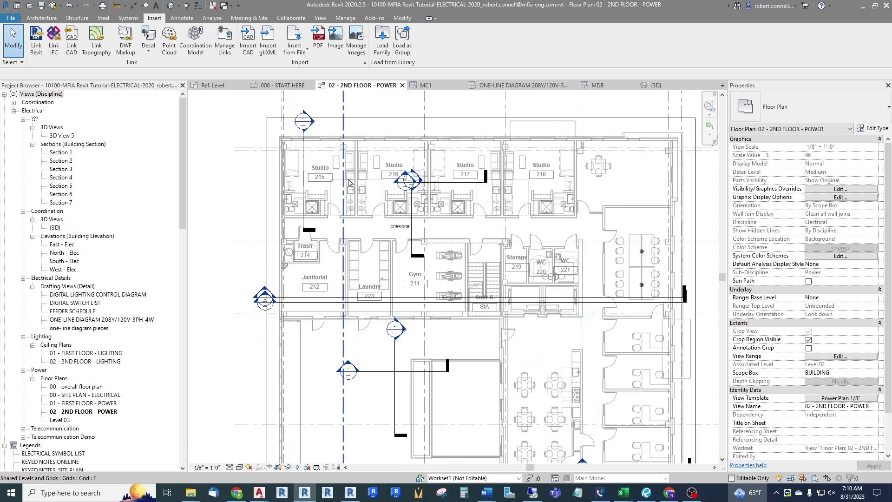
scroll(350, 182, "up", 3)
scroll(300, 181, "down", 2)
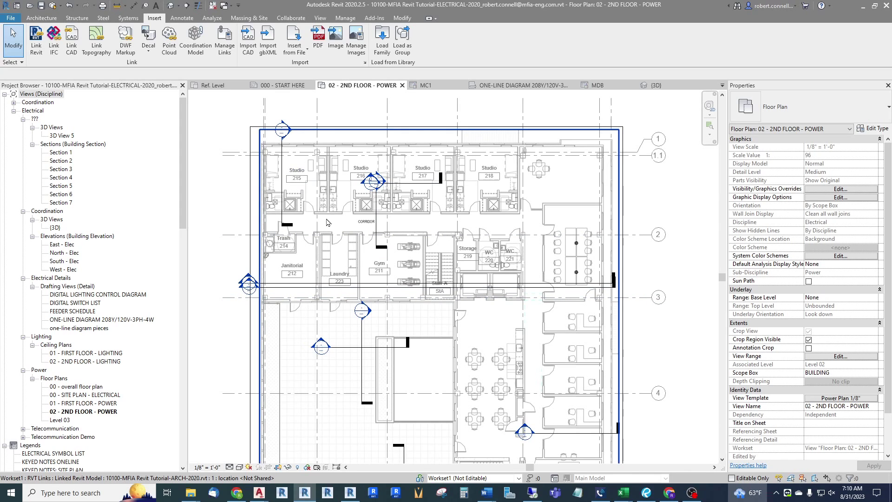
scroll(312, 195, "up", 3)
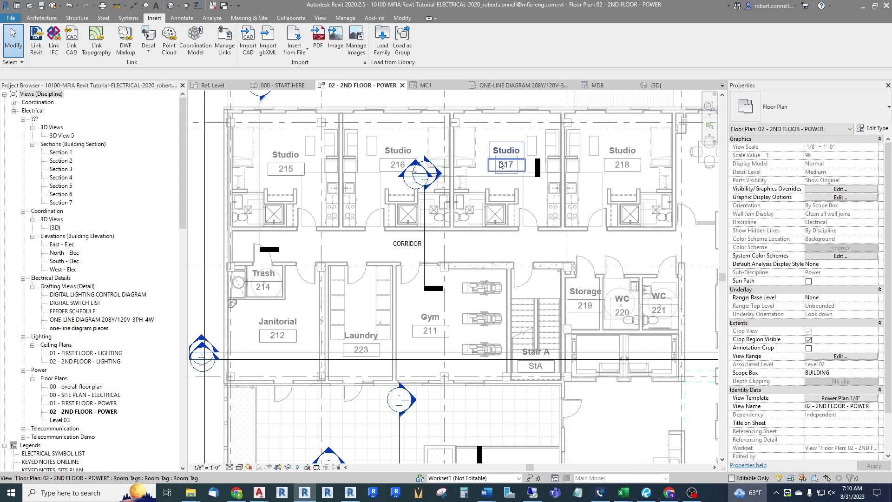
scroll(297, 170, "down", 2)
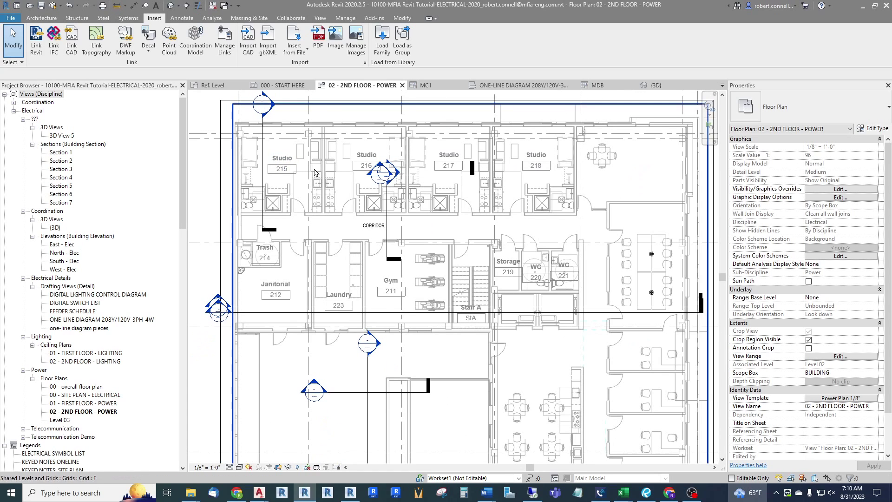
scroll(500, 188, "down", 1)
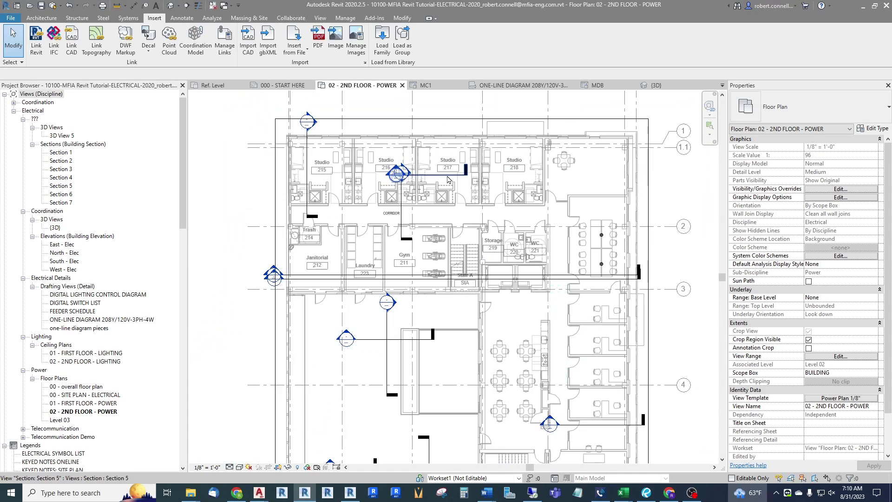
scroll(495, 186, "up", 2)
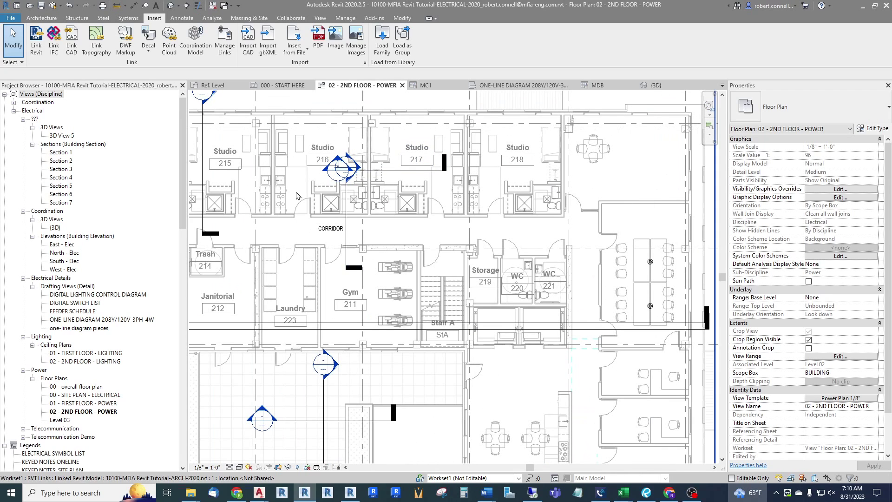
scroll(231, 168, "up", 1)
scroll(396, 201, "down", 2)
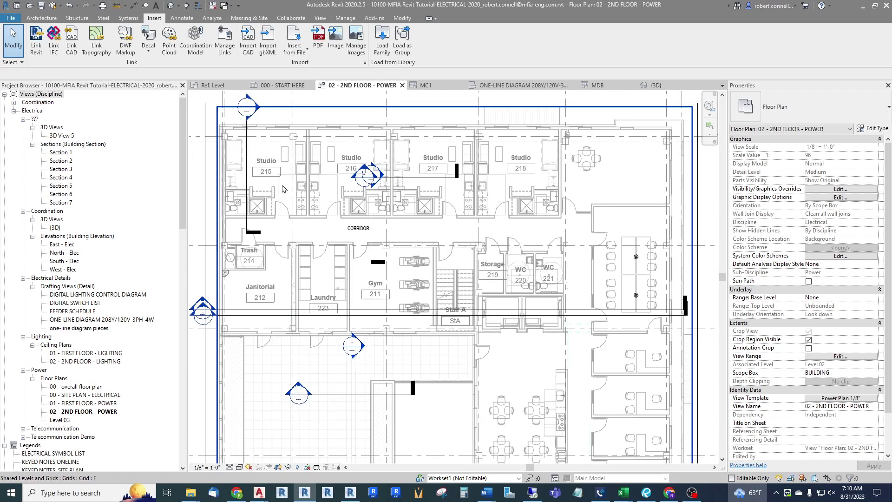
scroll(325, 224, "up", 4)
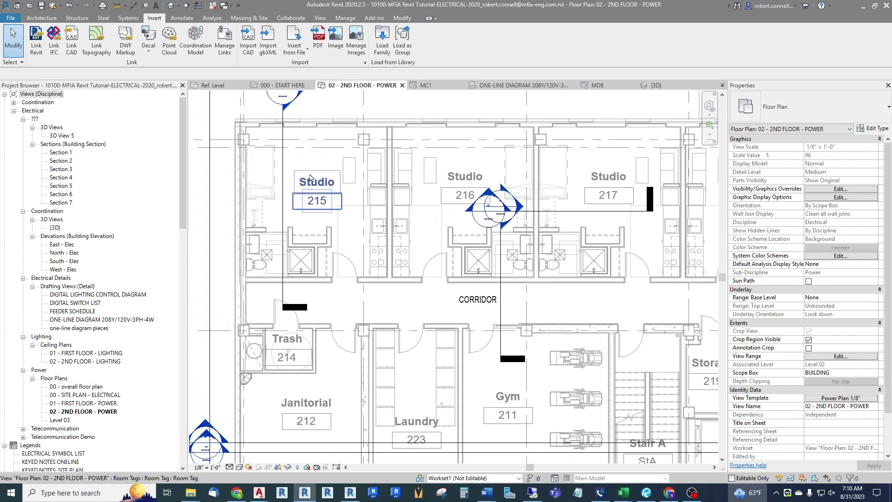
scroll(347, 231, "up", 2)
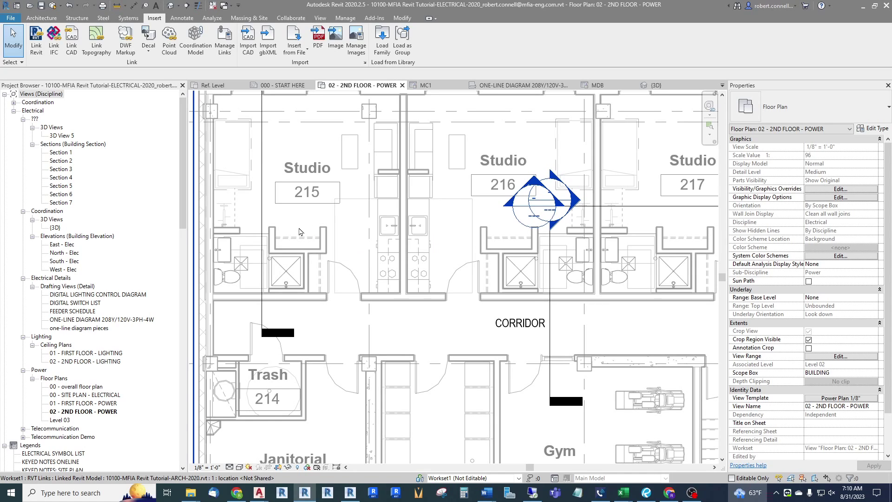
scroll(300, 231, "down", 2)
scroll(421, 303, "up", 1)
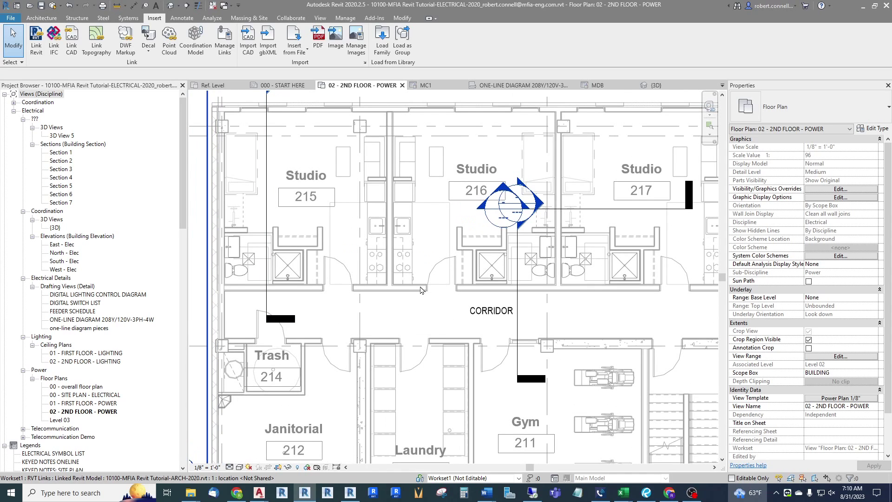
left_click(320, 19)
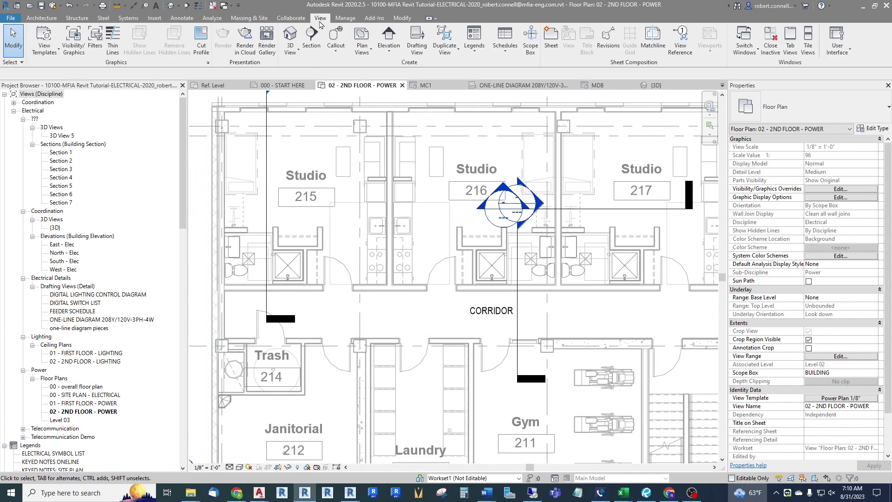
left_click(336, 50)
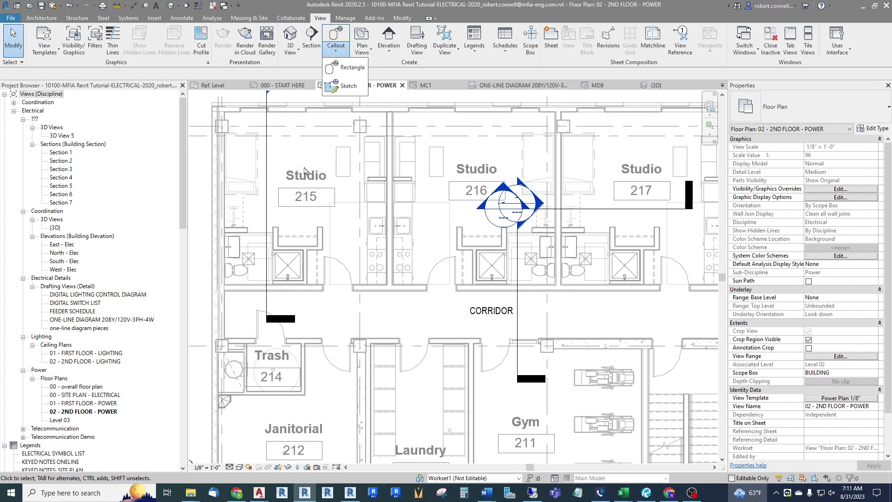
left_click(304, 171)
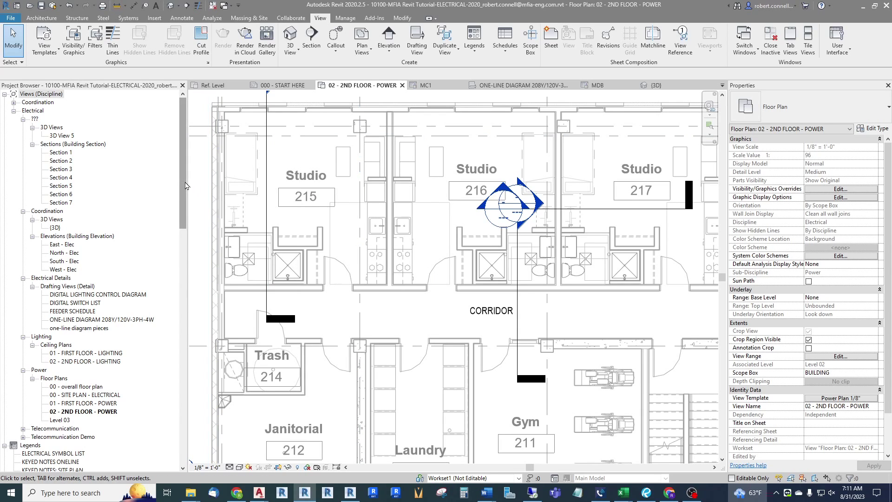
left_click_drag(185, 179, 186, 372)
Step: Place a Load Center on the Studio 215 wall and select it to review its properties
left_click(86, 342)
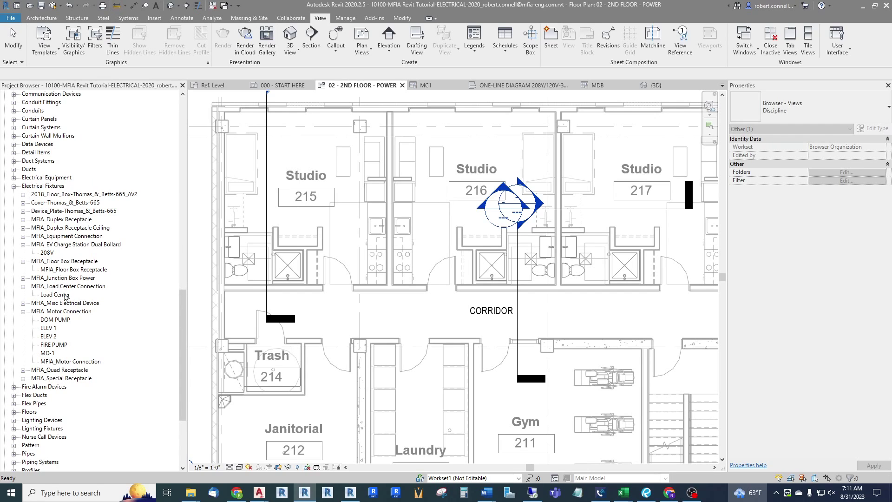
left_click(54, 295)
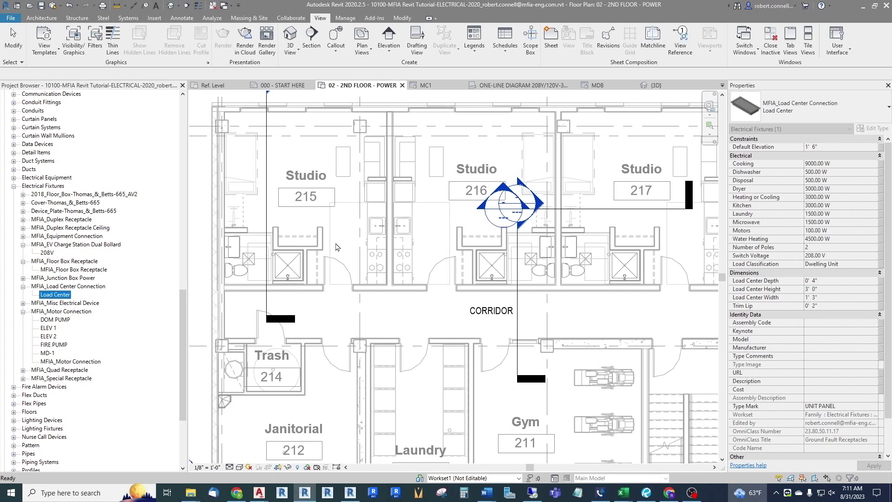
left_click_drag(337, 246, 335, 245)
scroll(328, 239, "up", 5)
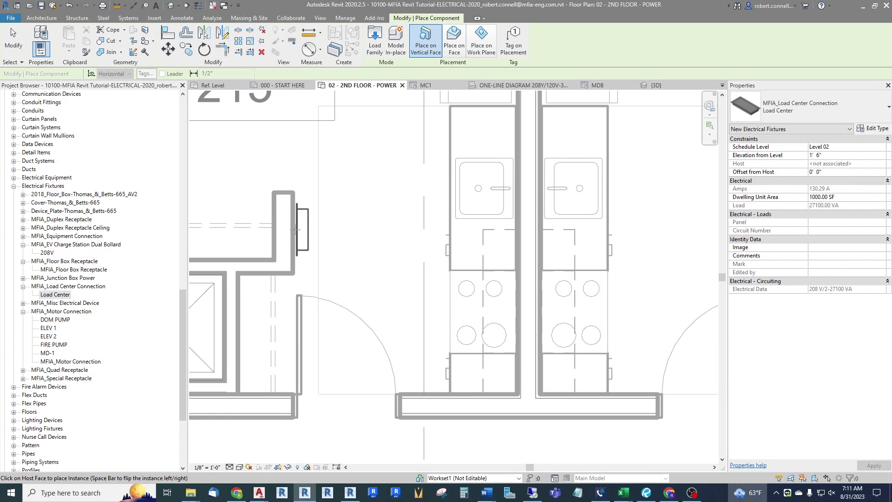
left_click(294, 227)
key("Escape")
key("Escape")
left_click(293, 228)
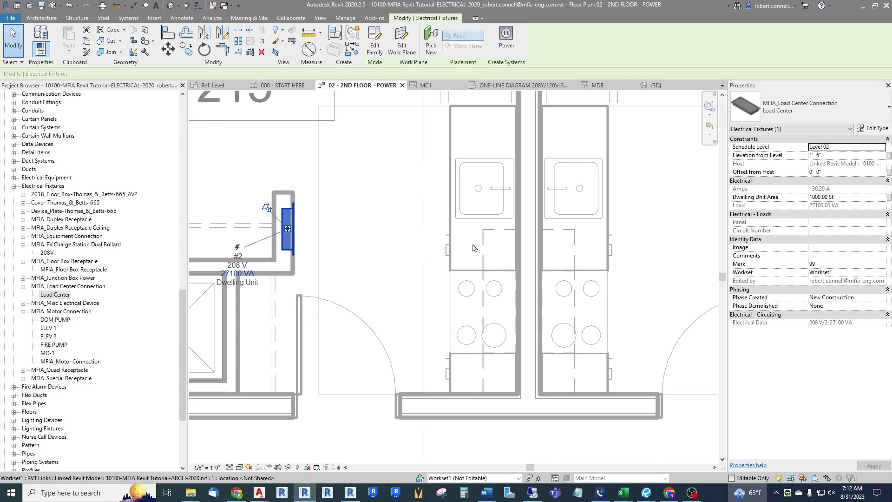
scroll(423, 255, "down", 4)
scroll(344, 213, "down", 3)
scroll(344, 213, "up", 3)
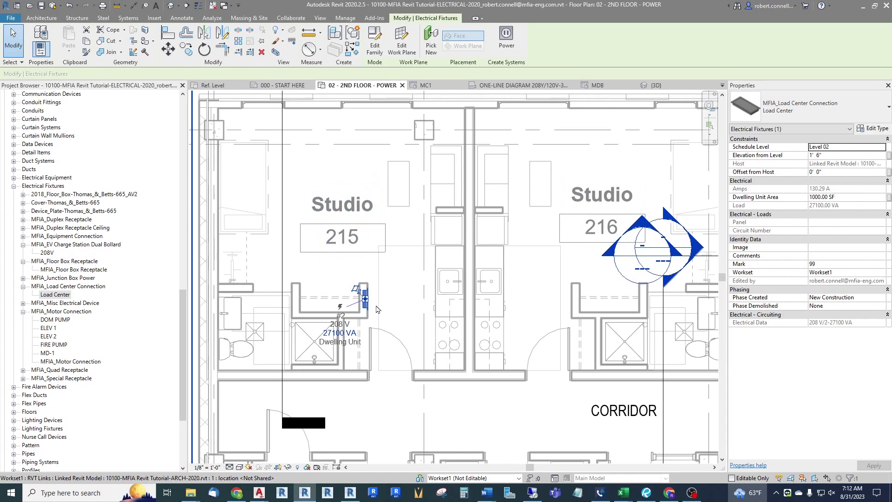
scroll(377, 309, "up", 1)
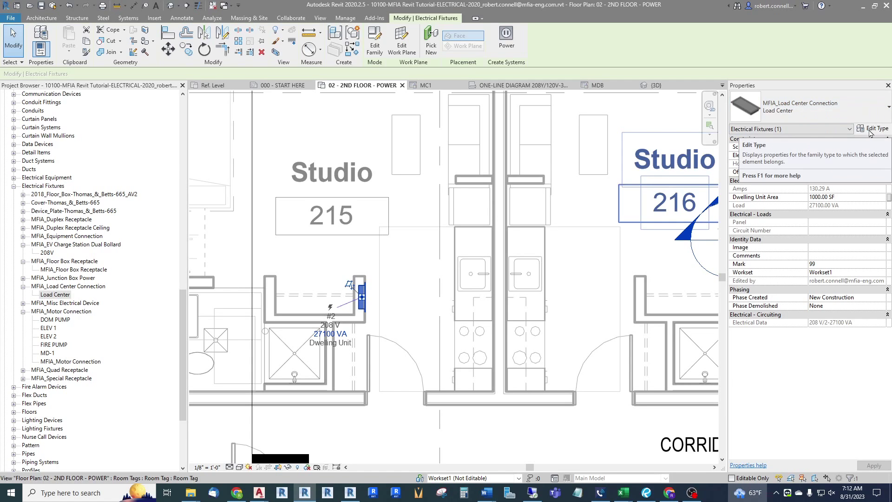
Step: Duplicate Load Center into a new LC STUDIO type and set its Type Mark to UNIT PANEL
left_click(874, 128)
left_click(477, 97)
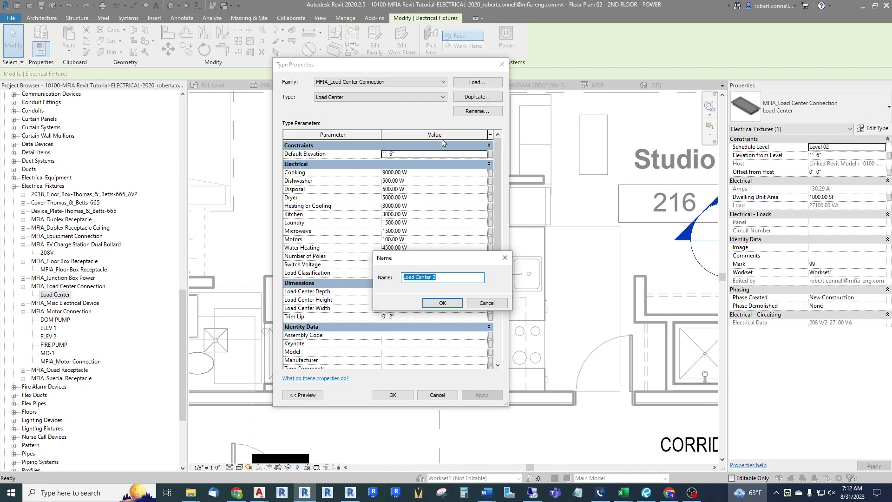
type("LC STUDIO")
left_click(440, 302)
scroll(437, 228, "down", 5)
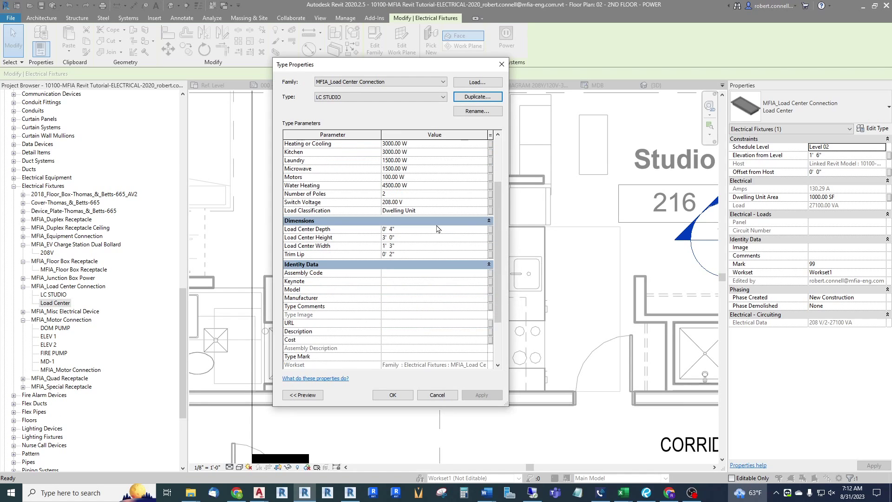
left_click(428, 289)
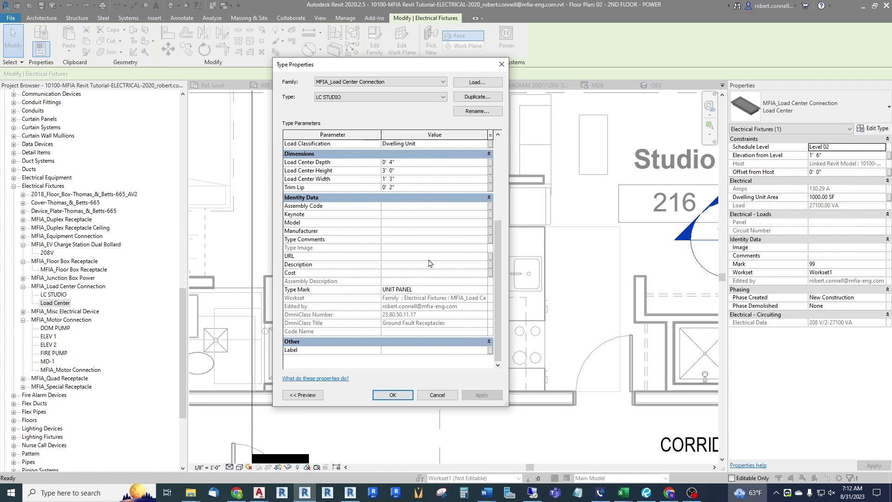
Step: Apply the type changes and tag the studio load center UNIT PANEL with a leadered tag above it
left_click(393, 395)
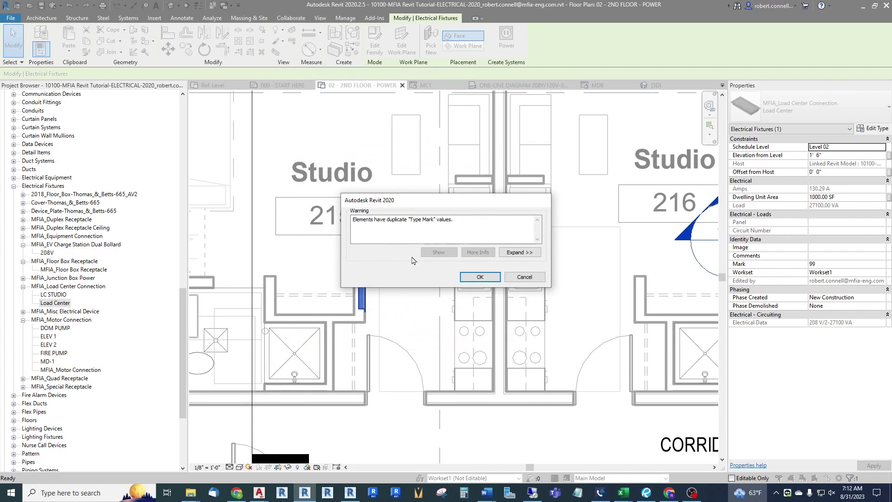
left_click(472, 280)
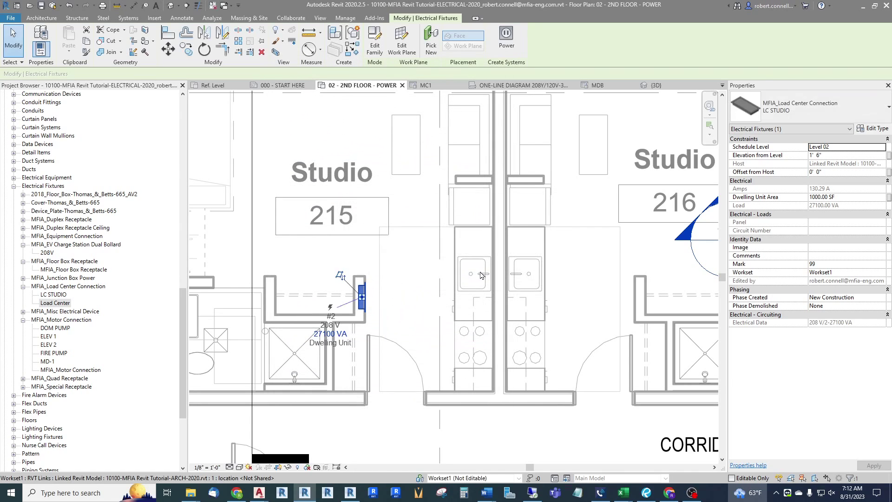
key("Escape")
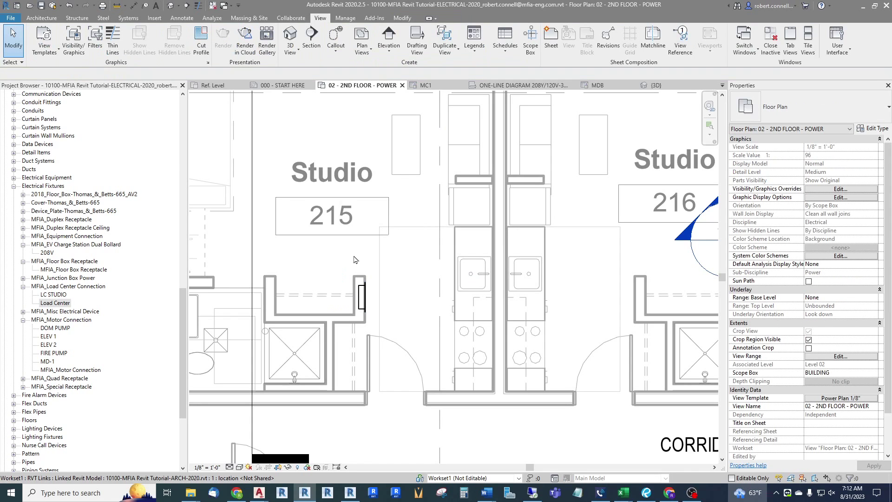
left_click(146, 5)
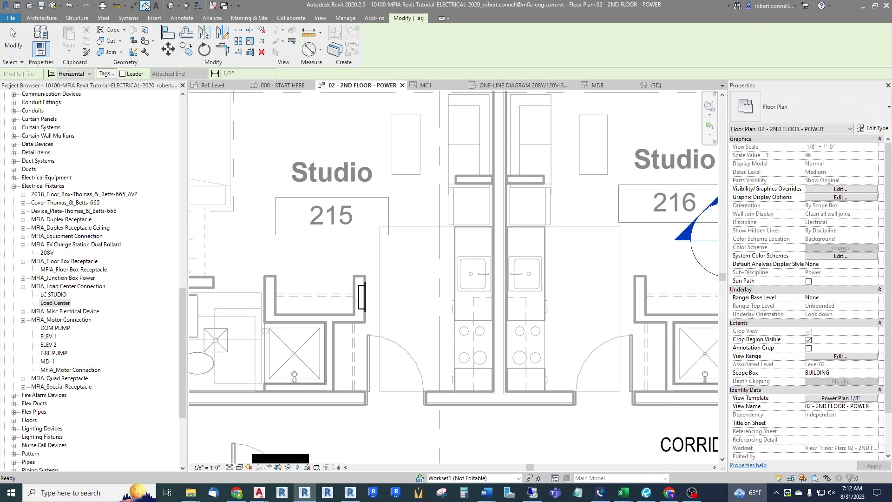
left_click(123, 73)
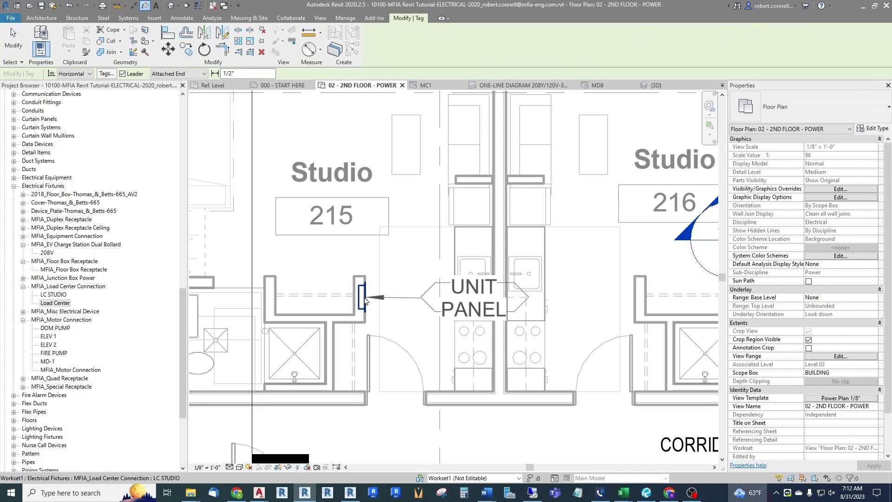
left_click(459, 297)
left_click_drag(475, 320, 441, 279)
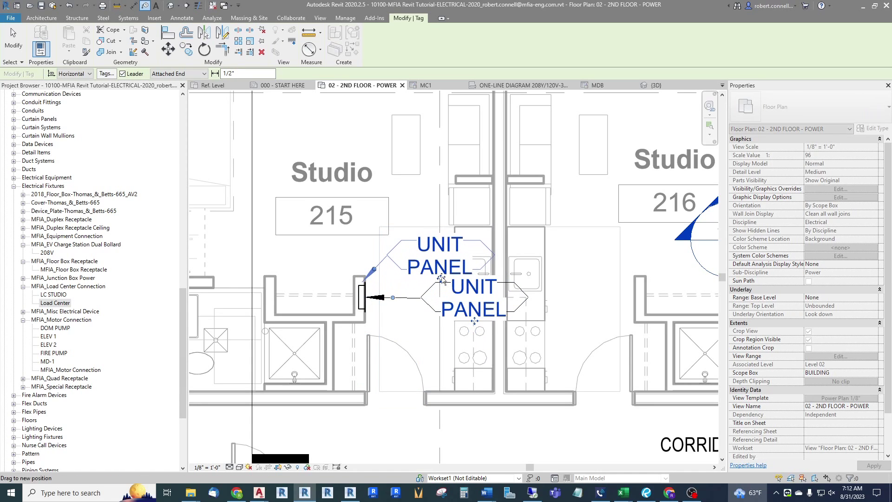
key("Escape")
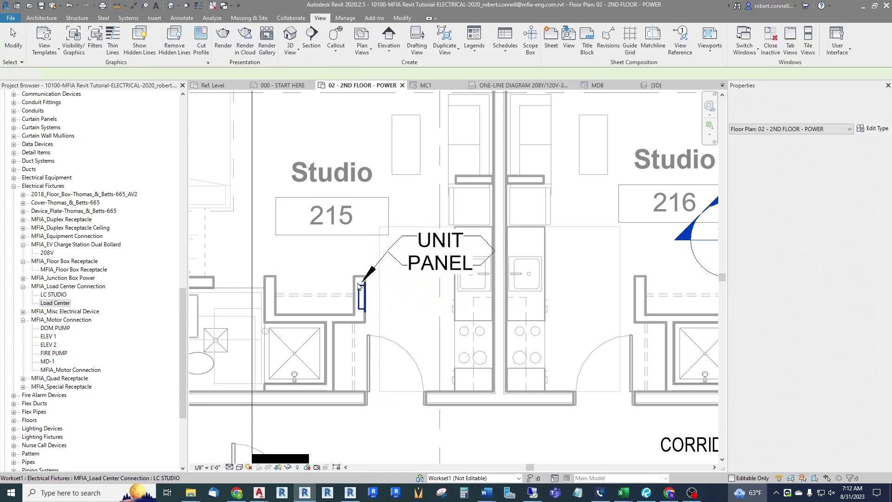
Step: Select the Studio 215 load center to verify its 1000 SF dwelling area and 27100 VA load
scroll(353, 282, "down", 2)
scroll(406, 286, "down", 1)
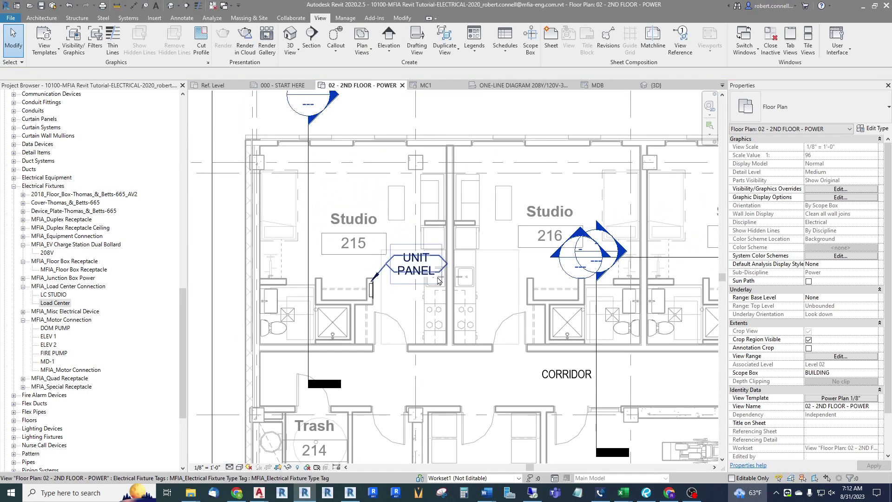
scroll(394, 287, "up", 1)
scroll(389, 287, "down", 1)
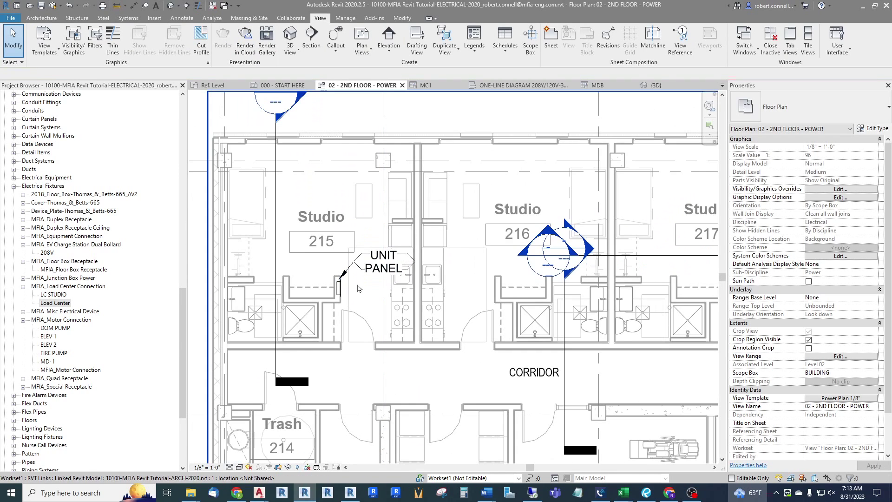
scroll(346, 296, "up", 2)
scroll(346, 296, "up", 2)
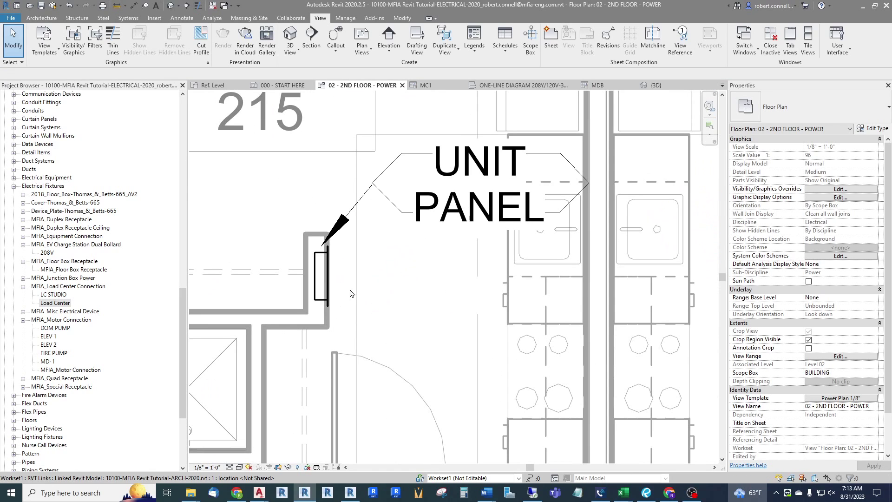
left_click(320, 279)
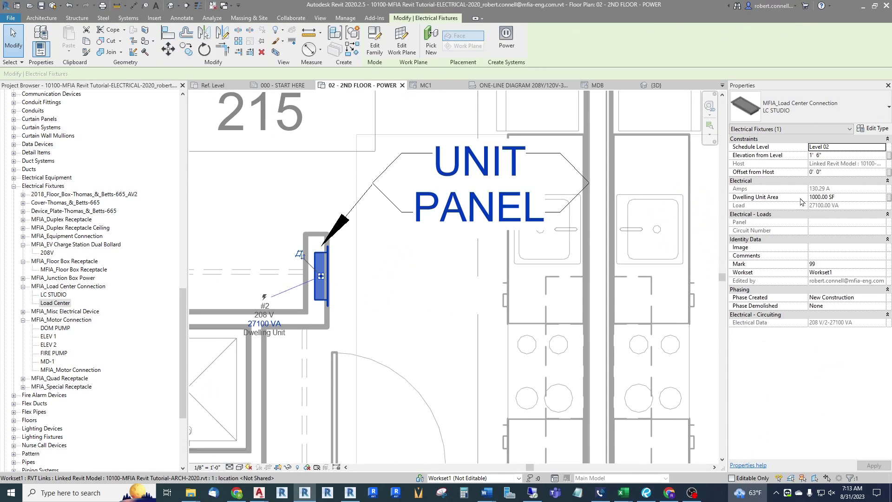
scroll(457, 290, "down", 3)
scroll(399, 182, "up", 1)
key("Escape")
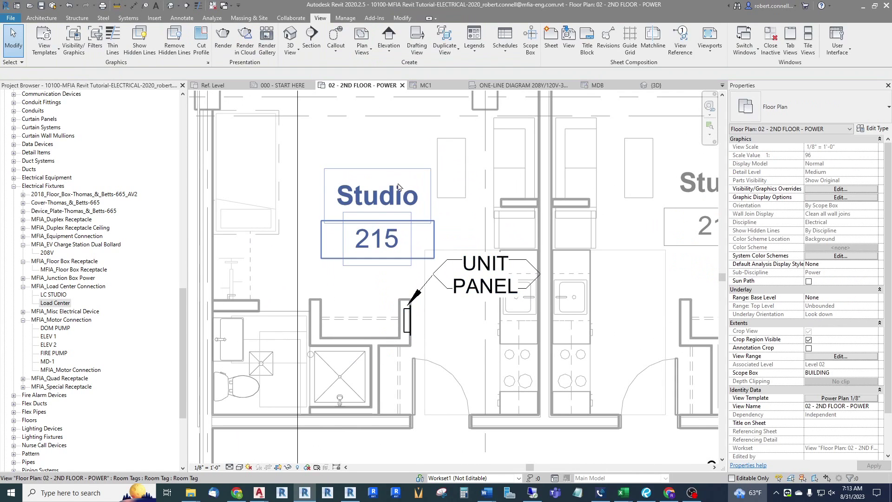
Step: Change the Studio 215 room tag to Room Tag With Area and move it up in the room
left_click(385, 193)
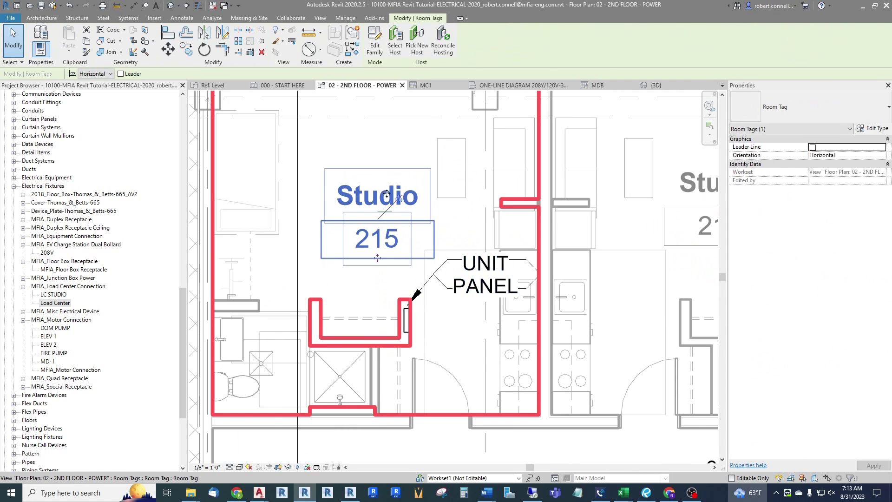
left_click(785, 110)
left_click(766, 163)
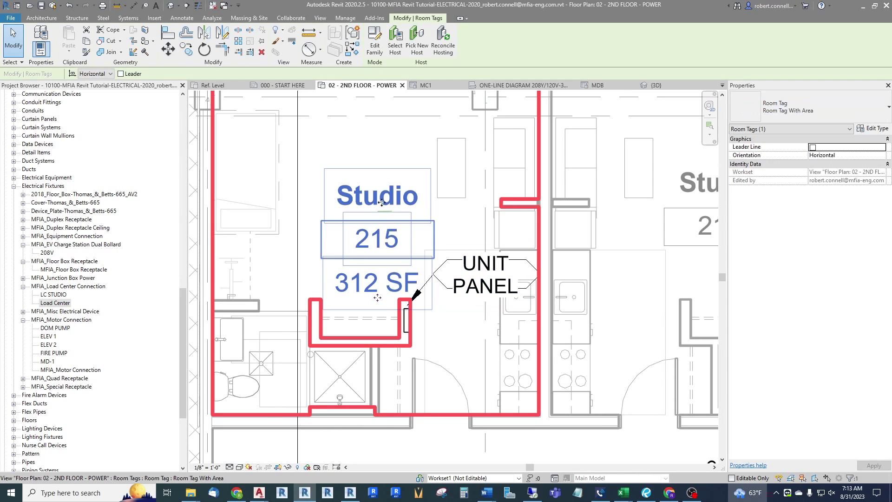
left_click_drag(363, 290, 351, 224)
key("Escape")
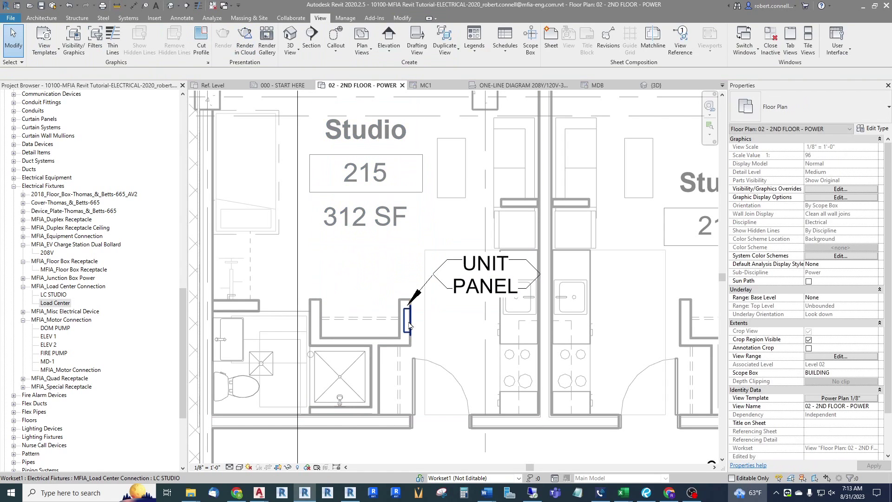
Step: Set the LC STUDIO load center's Dwelling Unit Area to 312 SF, lowering its load to 25036 VA
left_click(407, 319)
left_click(857, 196)
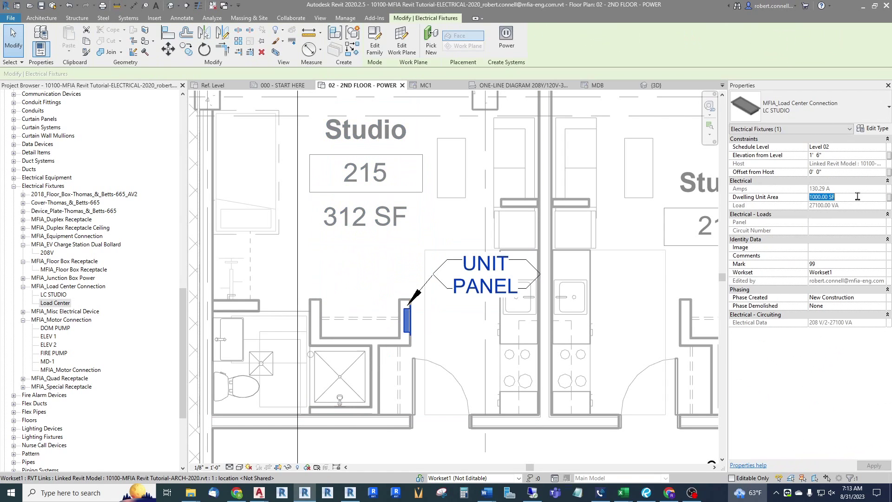
type("312")
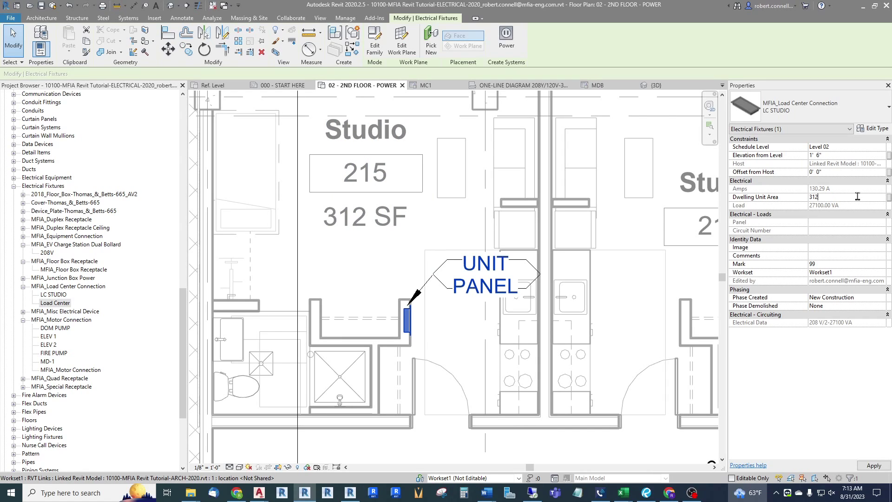
key("Return")
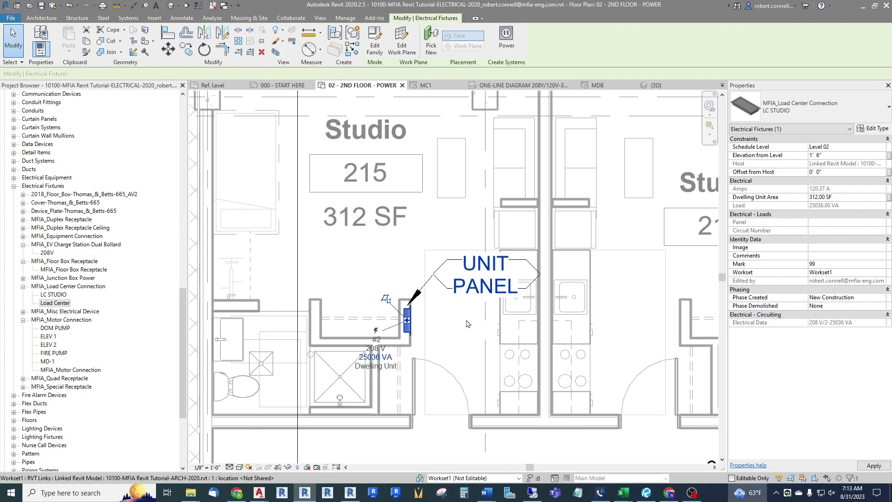
key("Escape")
left_click(408, 321)
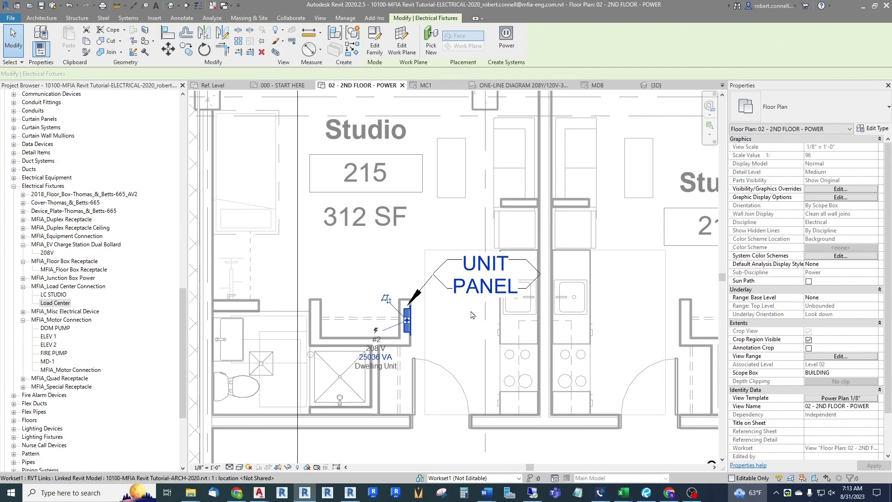
Step: Set the LC STUDIO type's Heating or Cooling load to 1500 W
left_click(875, 134)
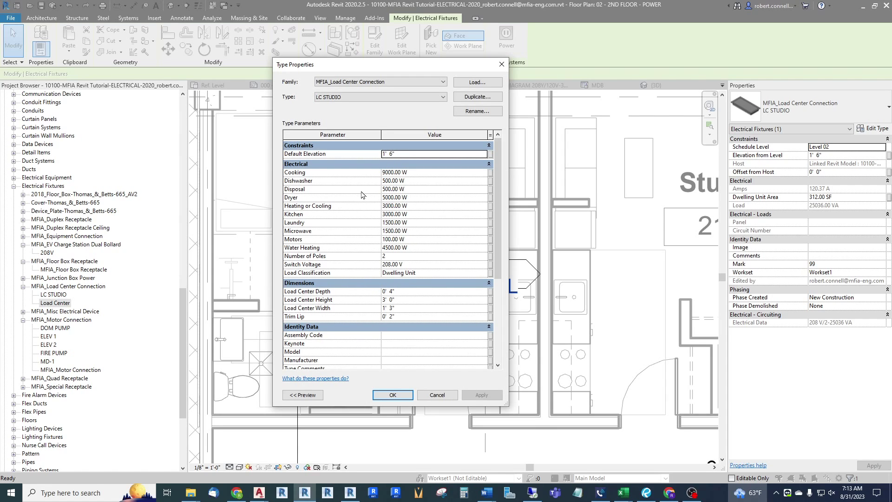
left_click_drag(385, 69, 701, 96)
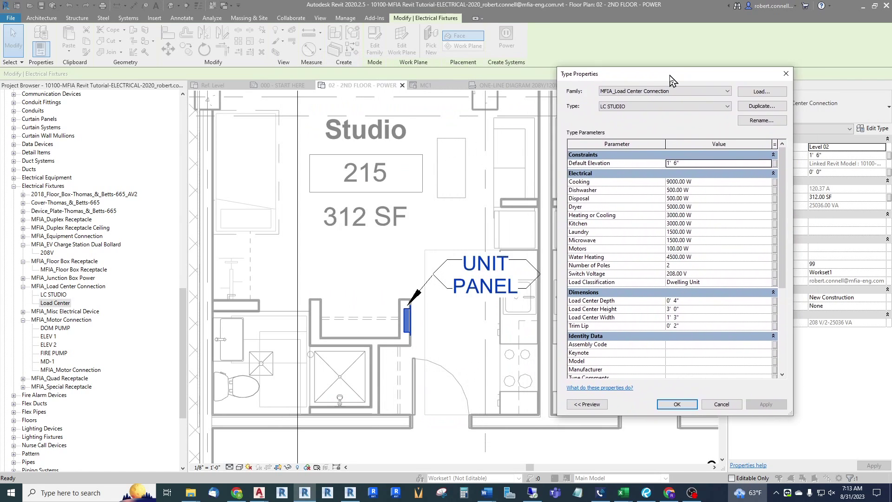
left_click_drag(671, 80, 598, 77)
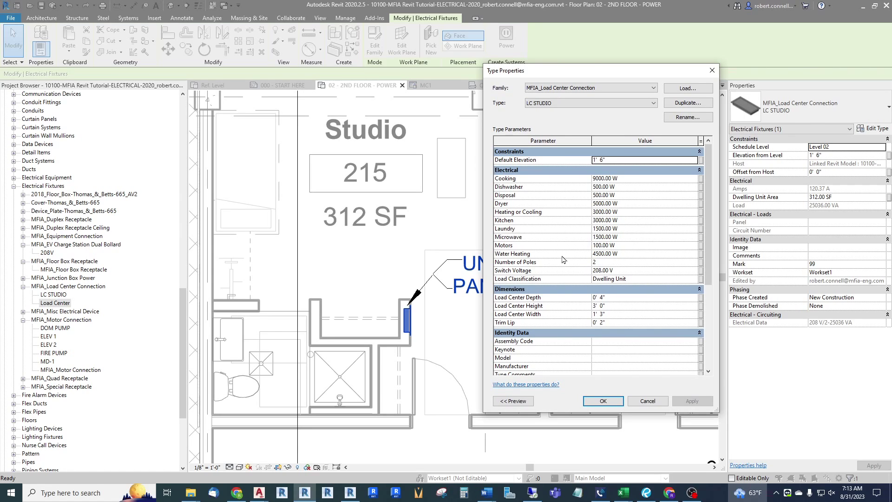
left_click(629, 211)
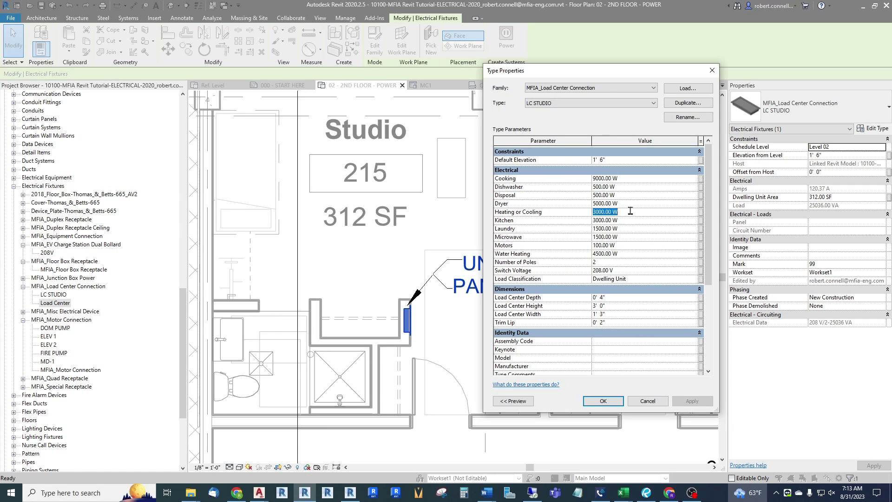
type("15")
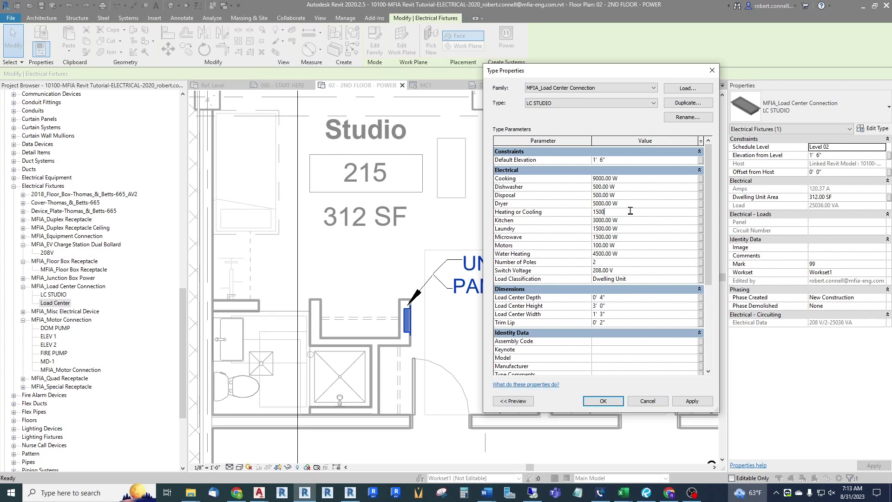
type("00")
key("Return")
Step: Set the Laundry and Dryer loads to 0 and apply the type changes
left_click_drag(579, 75, 649, 95)
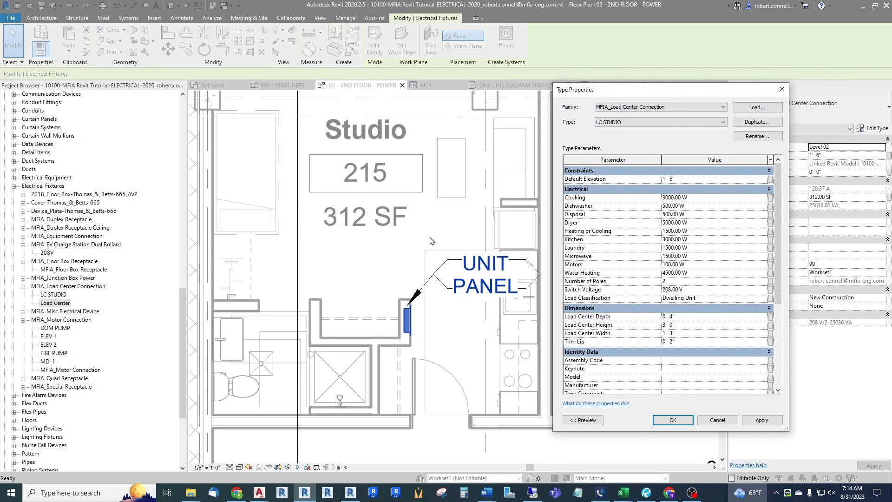
left_click(693, 205)
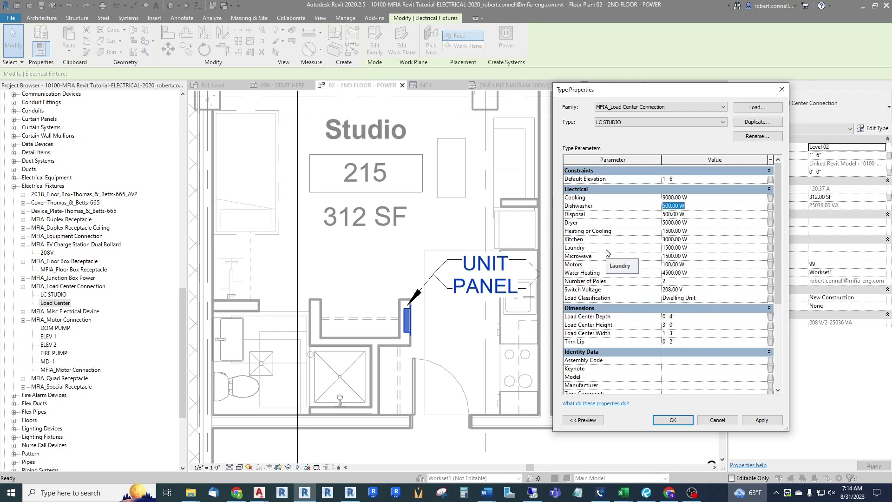
left_click(702, 247)
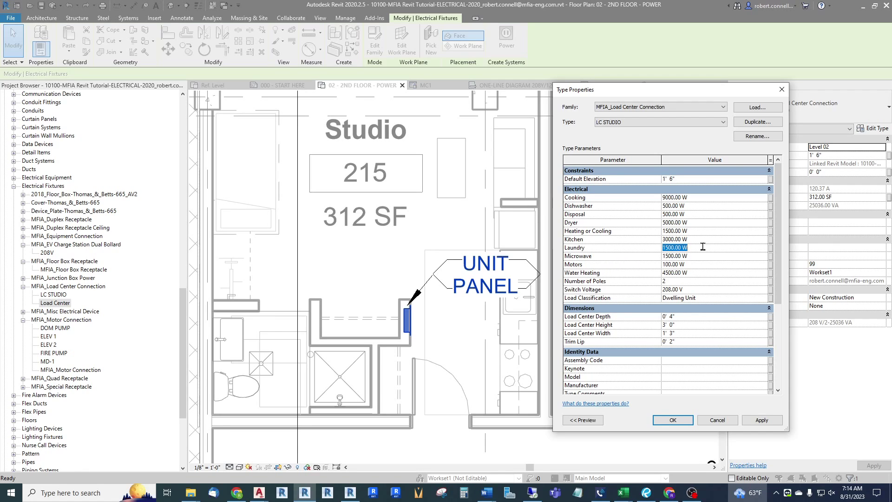
type("0")
key("Return")
left_click(700, 223)
type("0")
key("Return")
left_click(668, 421)
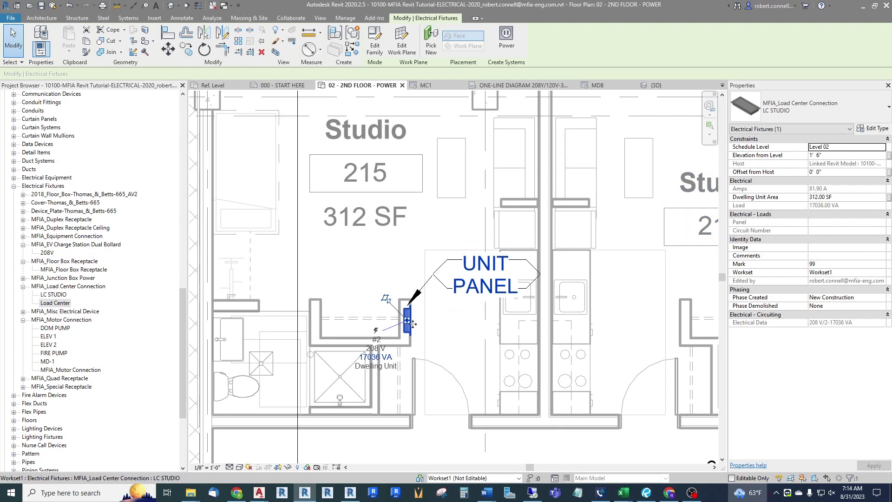
Step: Check the studio load center's updated load in the plan
key("Escape")
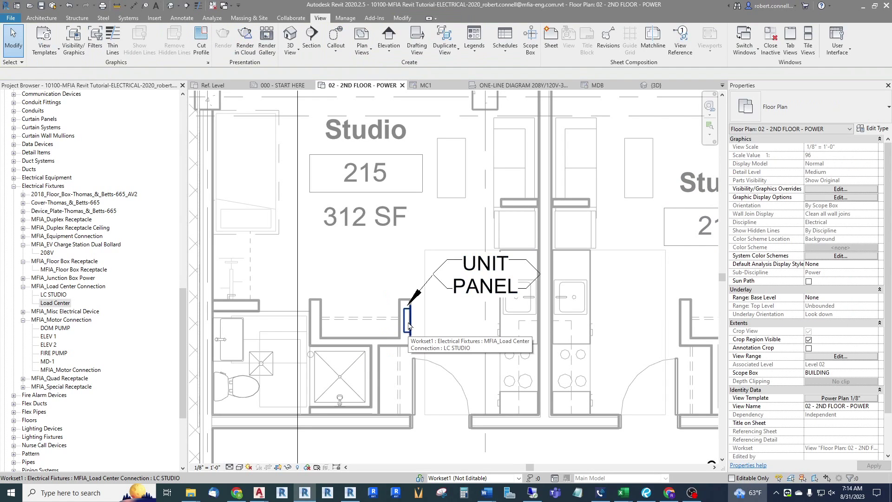
scroll(408, 325, "down", 2)
scroll(397, 303, "up", 1)
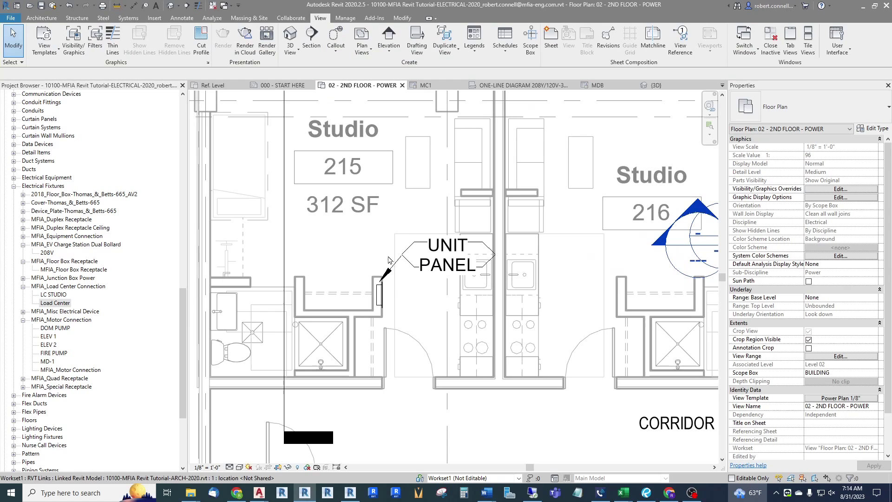
left_click(381, 297)
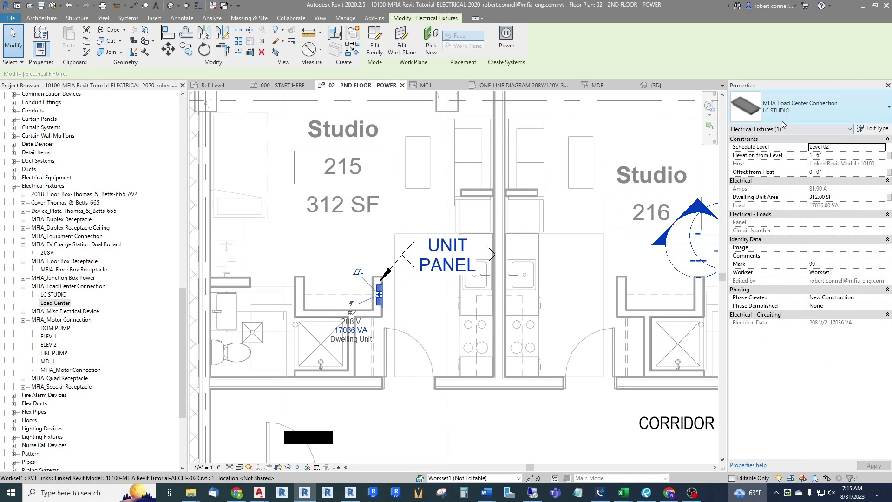
key("Escape")
scroll(328, 274, "down", 2)
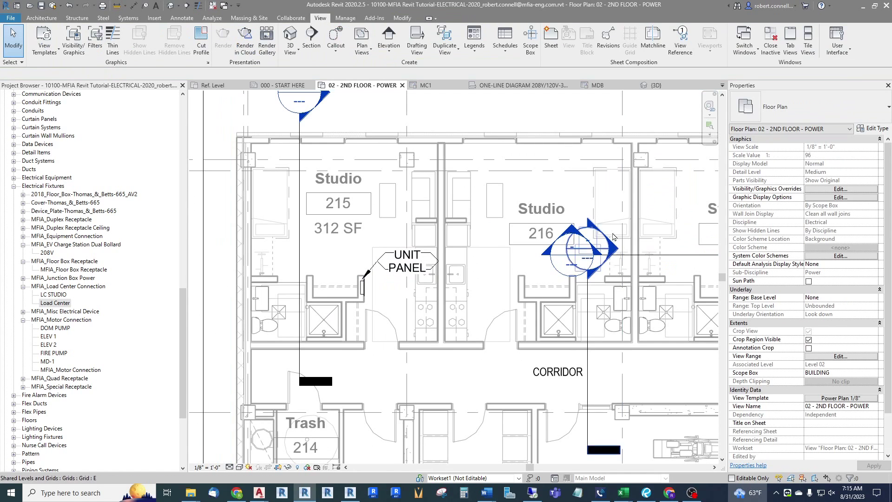
scroll(580, 237, "up", 3)
Step: Remove the Studio 216 room tag and place a '1-BED' text note in that unit
left_click(538, 193)
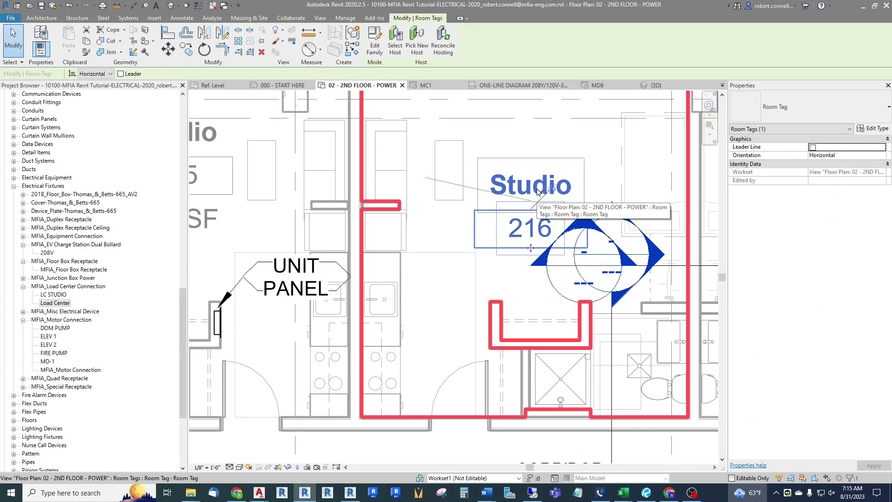
key("Escape")
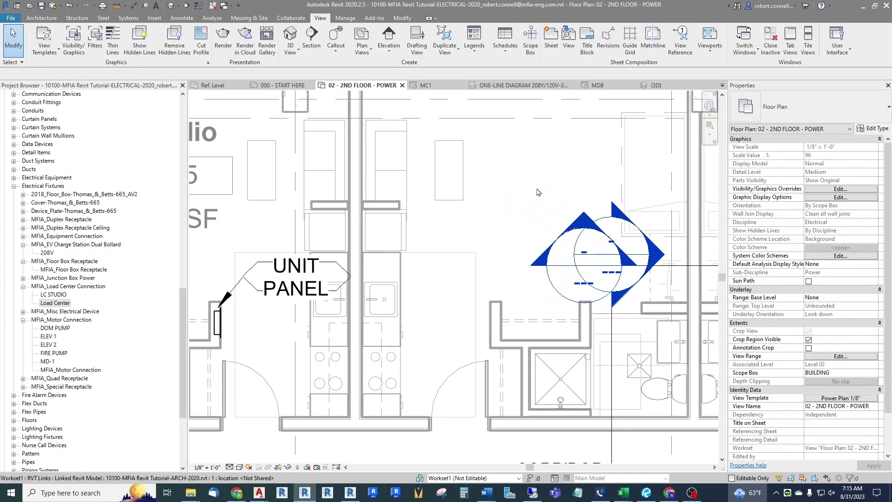
scroll(511, 208, "down", 2)
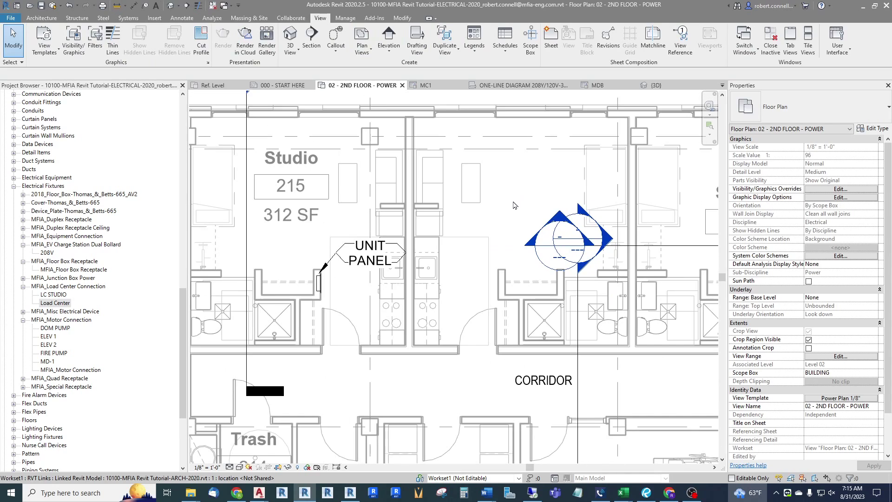
left_click(156, 5)
left_click(510, 174)
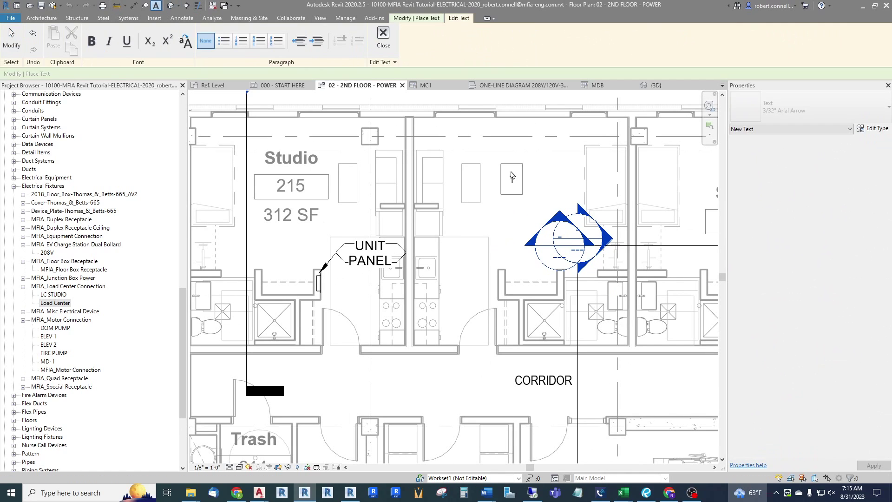
type("1-BED")
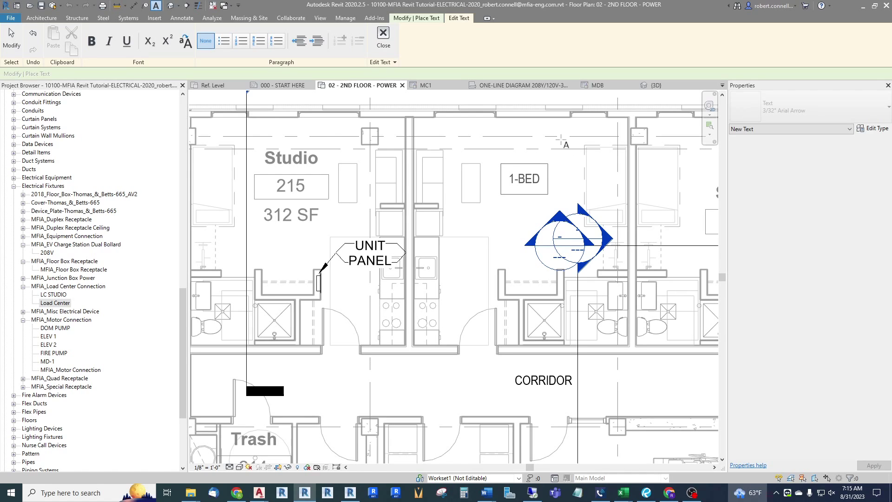
left_click(572, 157)
key("Escape")
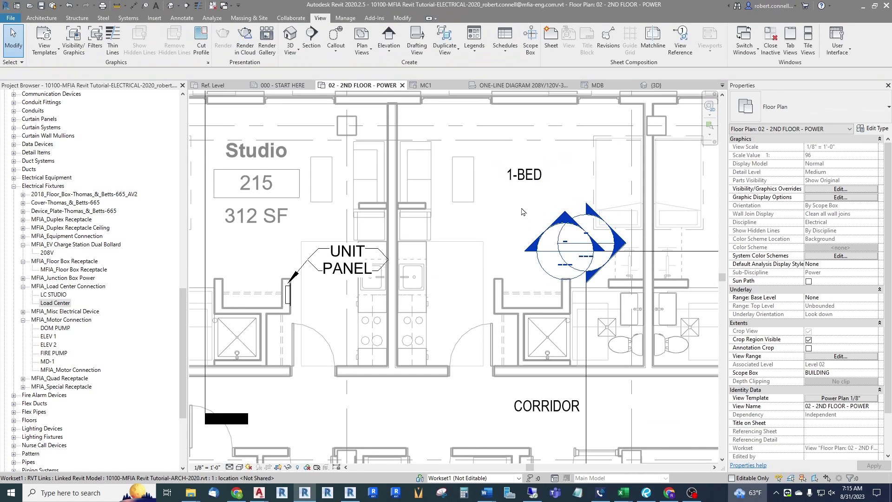
scroll(524, 210, "up", 1)
Step: Place a copy of the studio load center in the 1-BED unit using Create Similar
right_click(289, 299)
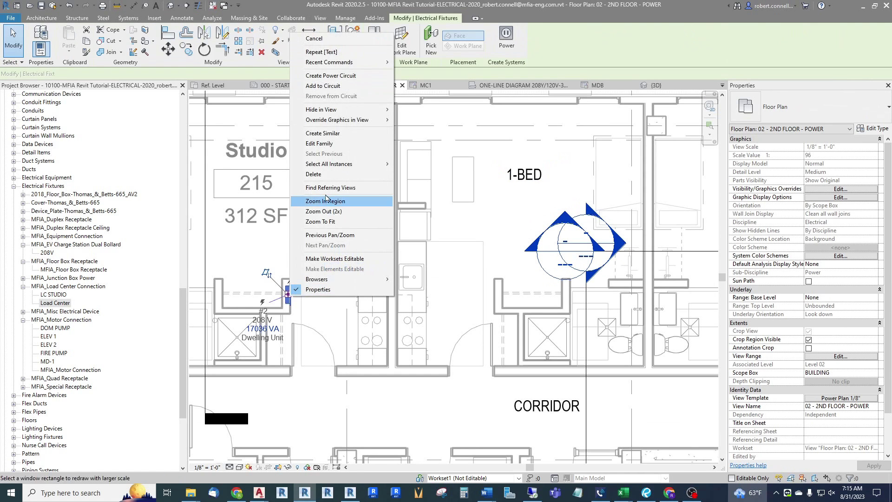
left_click(326, 137)
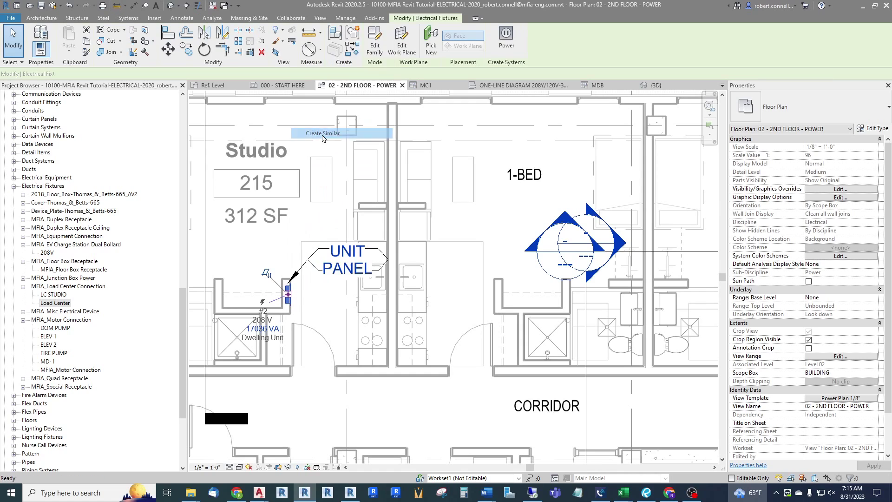
left_click(496, 295)
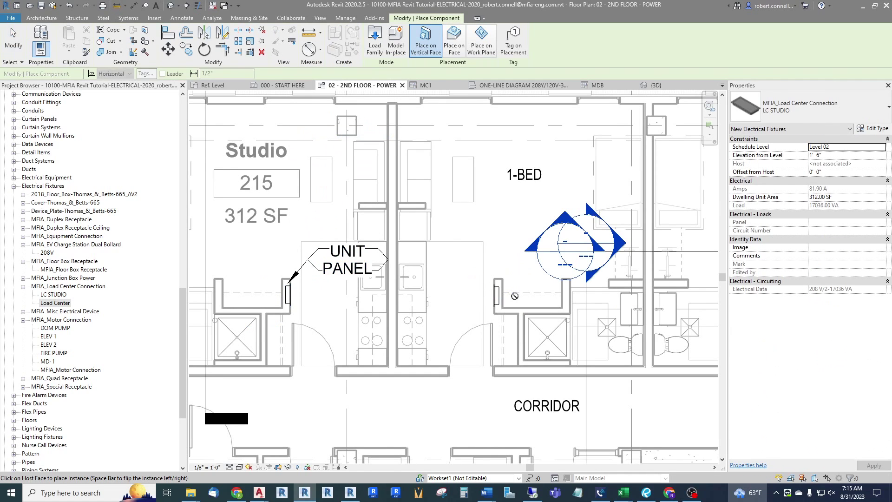
key("Escape")
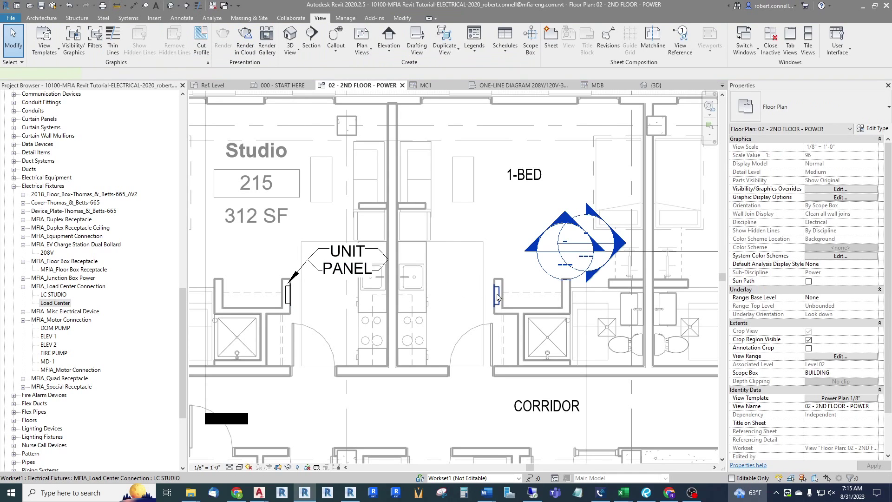
left_click(496, 294)
Step: Duplicate the load center type as a new type named LC 1-BED
left_click(873, 128)
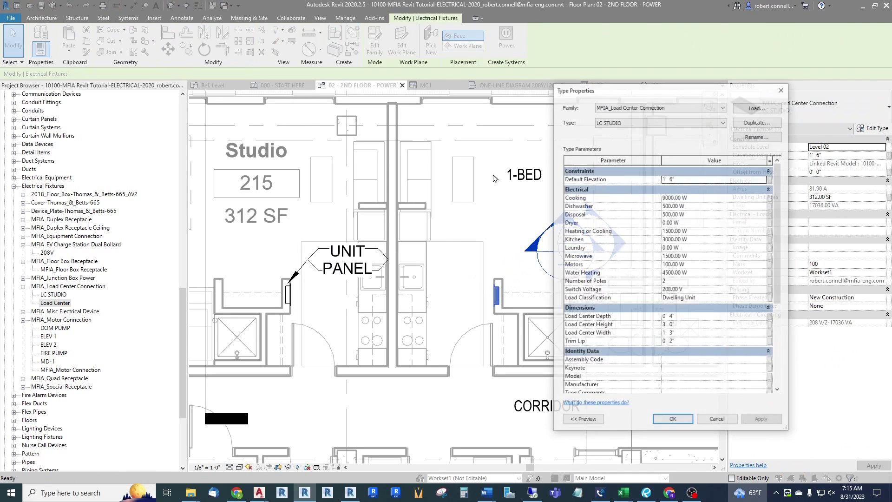
left_click_drag(670, 88, 442, 83)
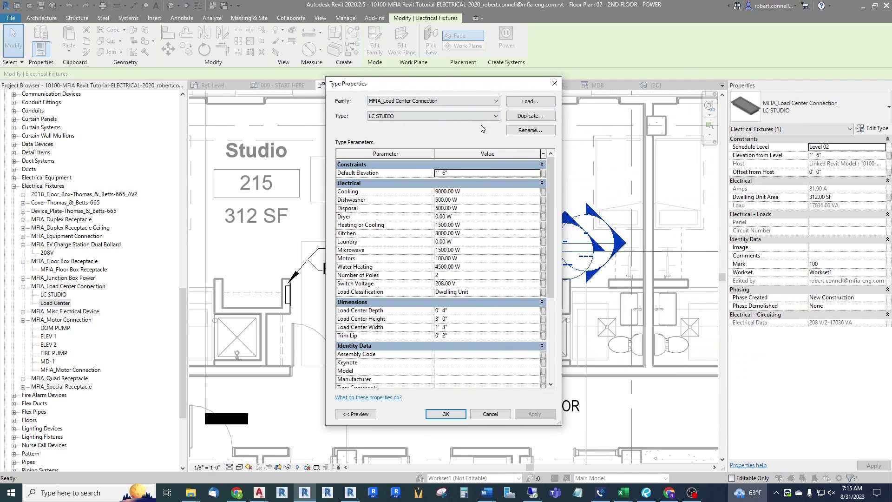
left_click(530, 116)
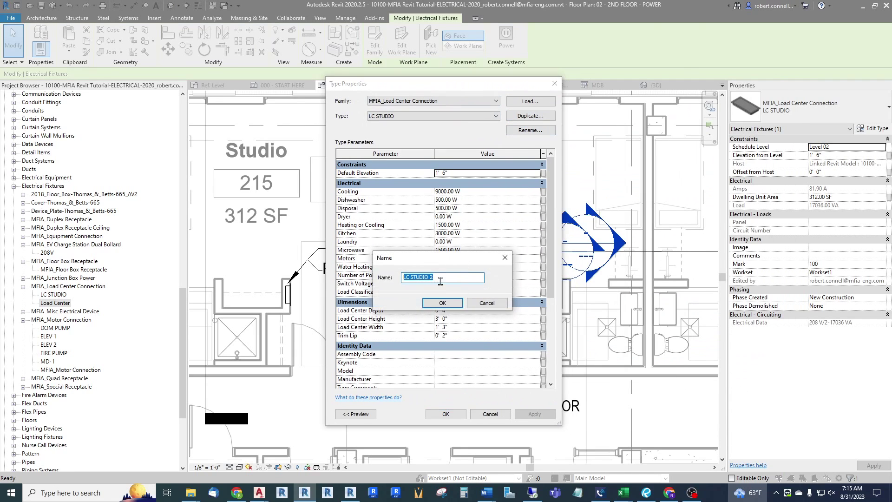
left_click_drag(412, 278, 469, 278)
key("BackSpace")
type("1-BED")
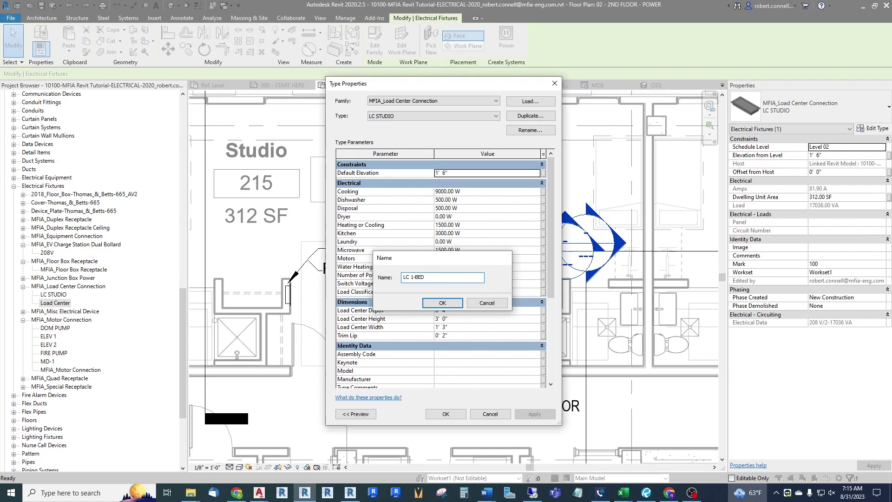
key("Return")
Step: Set the LC 1-BED Type Mark to 1-BED PANEL and apply
scroll(455, 324, "down", 4)
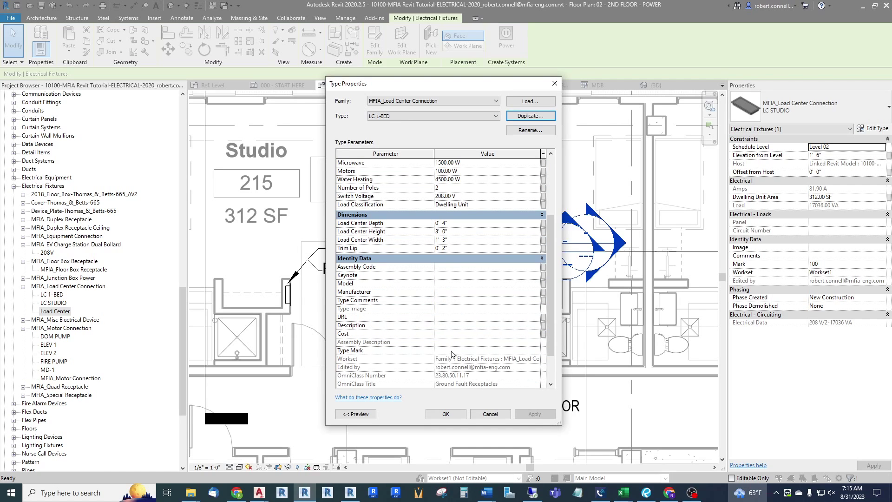
left_click(451, 352)
type("UNIT PANEL")
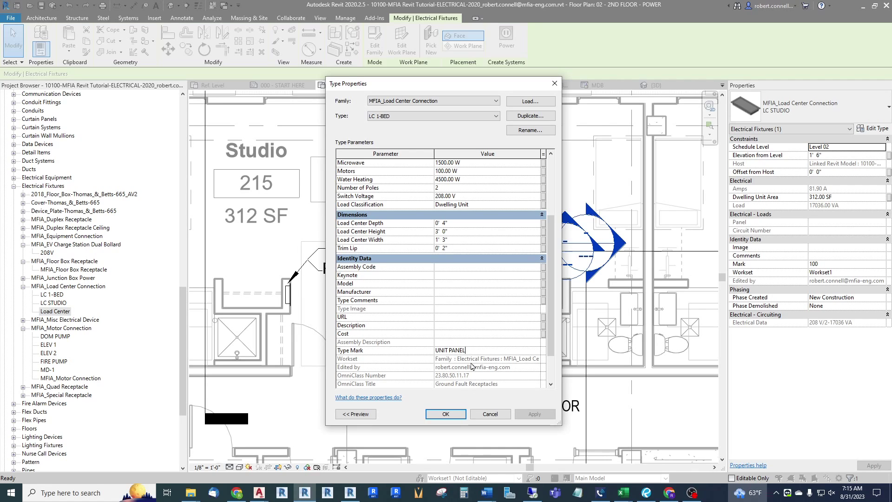
double_click(449, 350)
type("1-BED")
left_click(446, 413)
Step: Change the LC STUDIO Type Mark to STUDIO PANEL
left_click(308, 218)
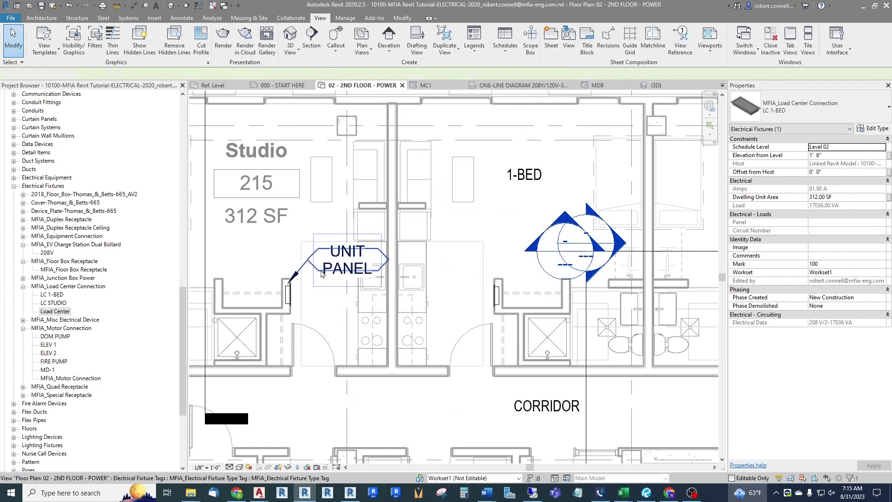
left_click(288, 295)
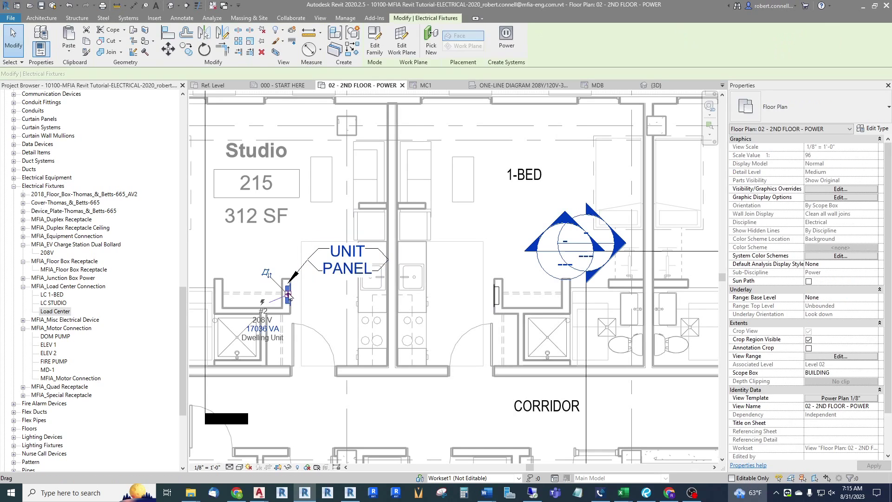
left_click(874, 128)
scroll(452, 333, "down", 5)
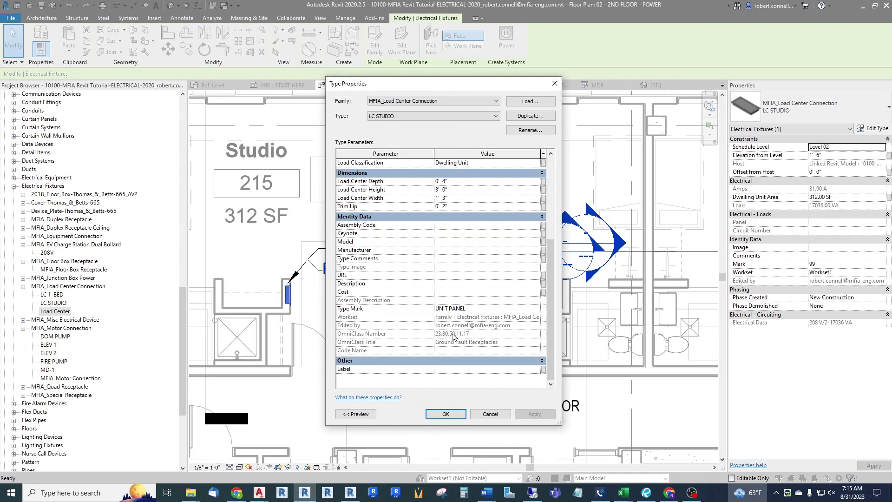
left_click(448, 309)
key("Delete")
key("Delete")
key("Delete")
key("Delete")
type("STUDIO")
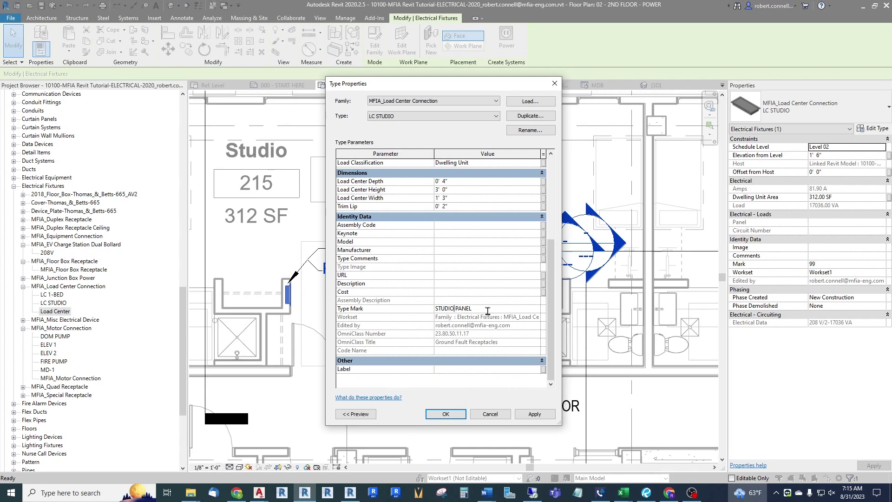
left_click(446, 414)
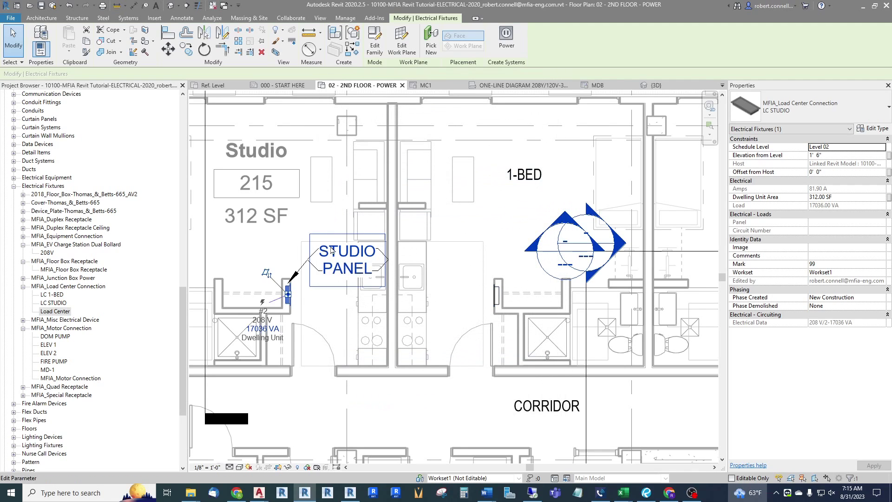
Step: Move the 1-BED PANEL tag beside the STUDIO PANEL tag
key("Escape")
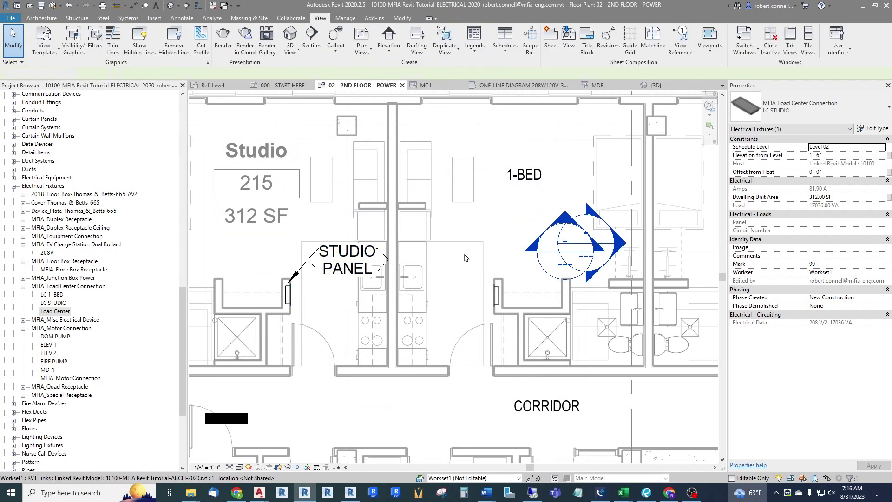
left_click(469, 285)
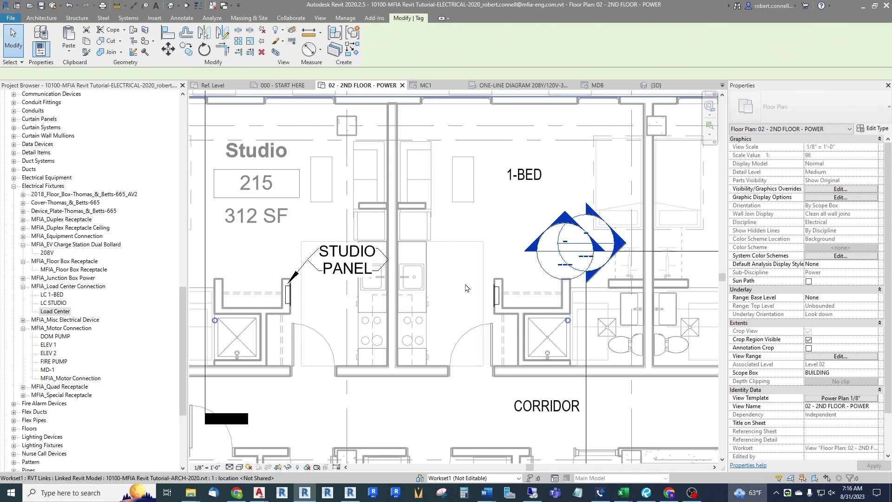
left_click_drag(415, 315, 441, 277)
Step: Set the 1-BED load center's Dwelling Unit Area to 500 SF
key("Escape")
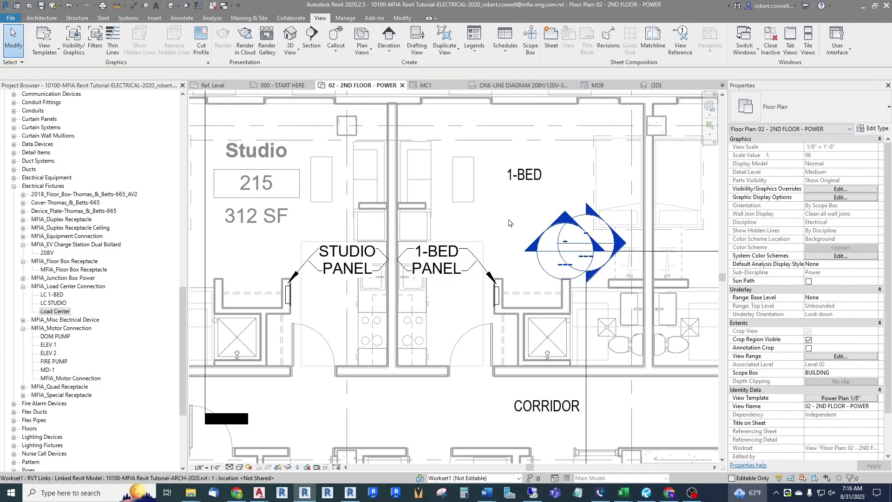
left_click(497, 297)
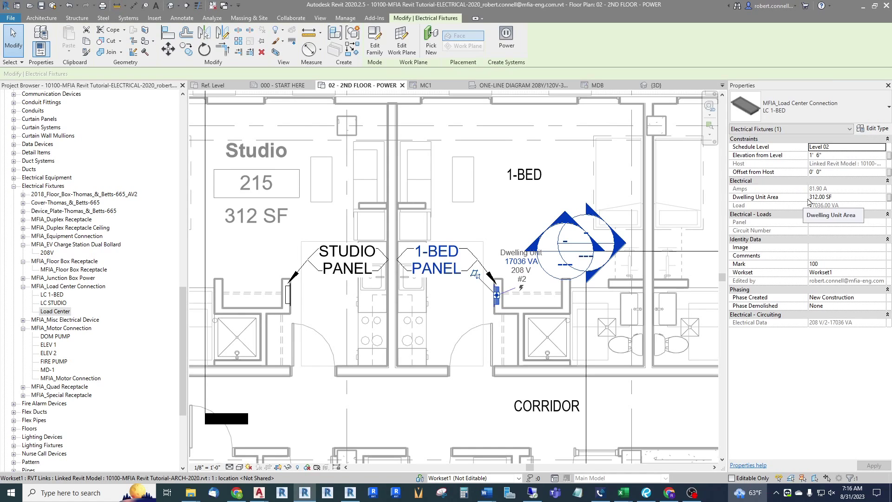
left_click(849, 197)
type("500")
key("Return")
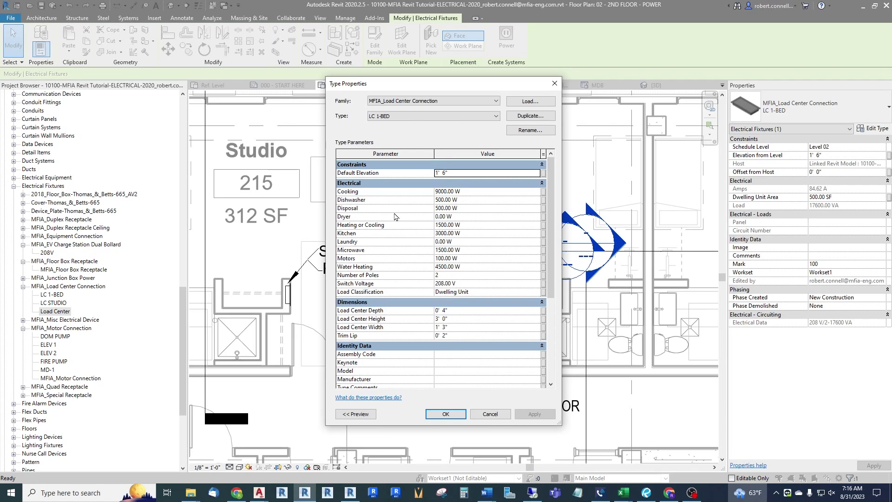
Step: Raise the LC 1-BED Heating or Cooling load to 3000 W
left_click(467, 225)
type("3000")
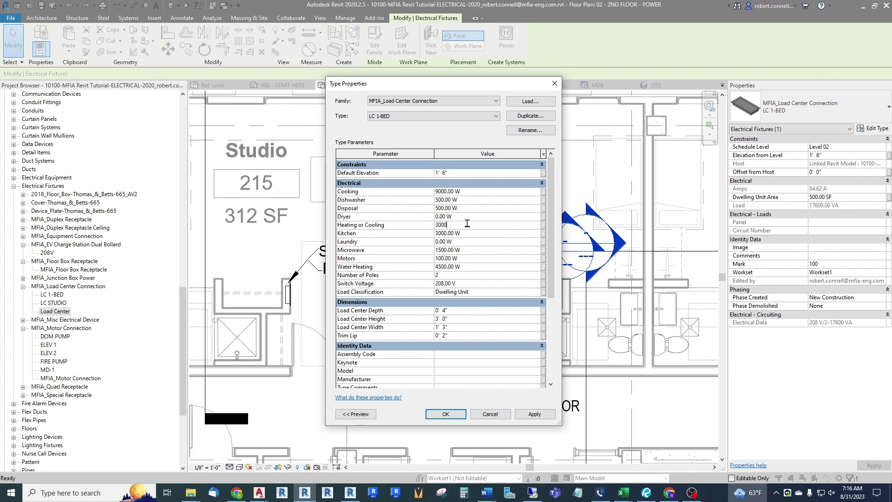
key("Return")
left_click(443, 414)
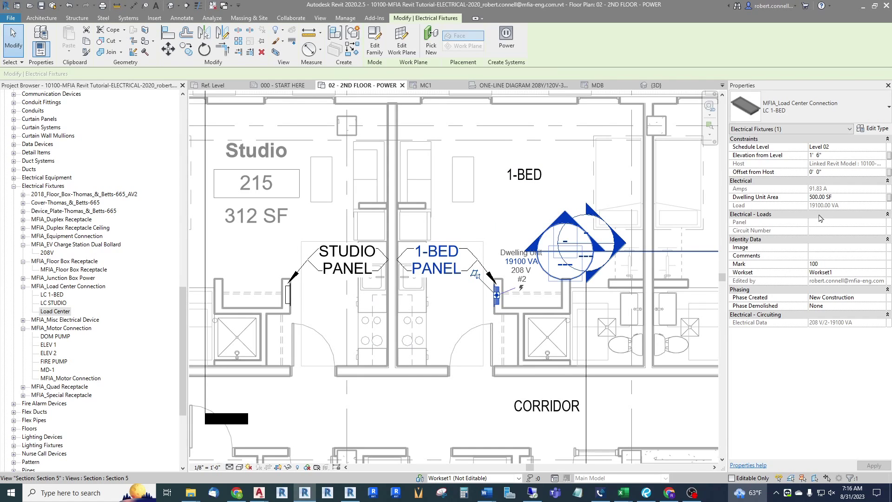
left_click(482, 223)
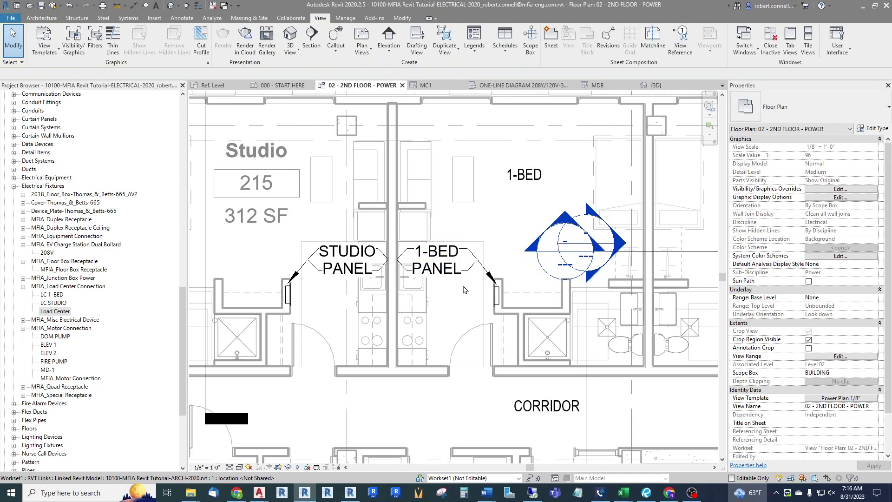
scroll(395, 301, "down", 2)
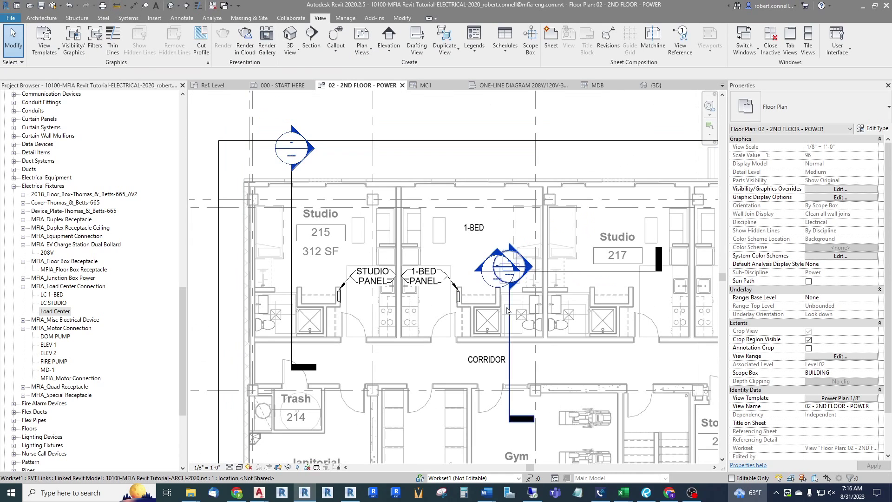
scroll(486, 303, "up", 2)
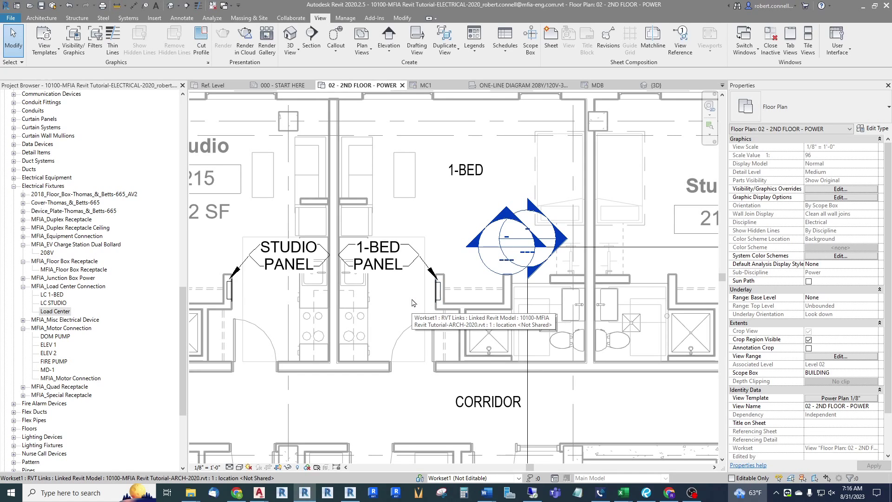
scroll(412, 302, "down", 2)
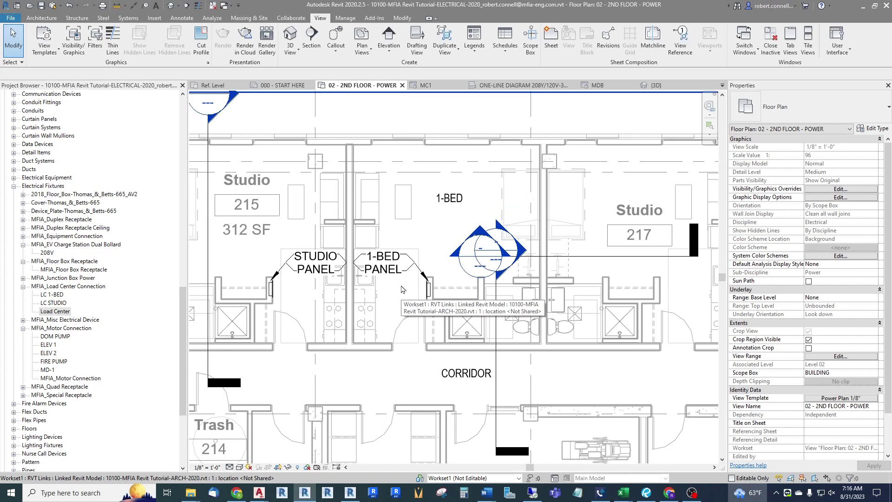
scroll(427, 296, "down", 1)
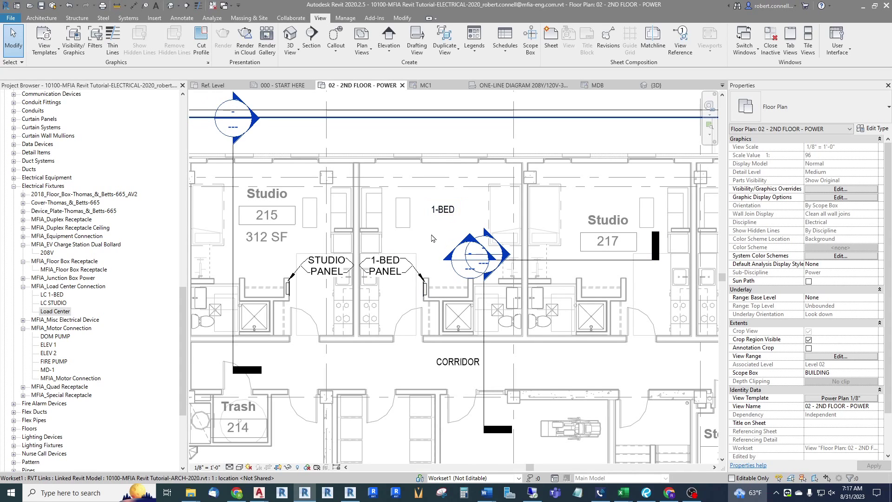
scroll(431, 238, "down", 2)
scroll(345, 282, "up", 3)
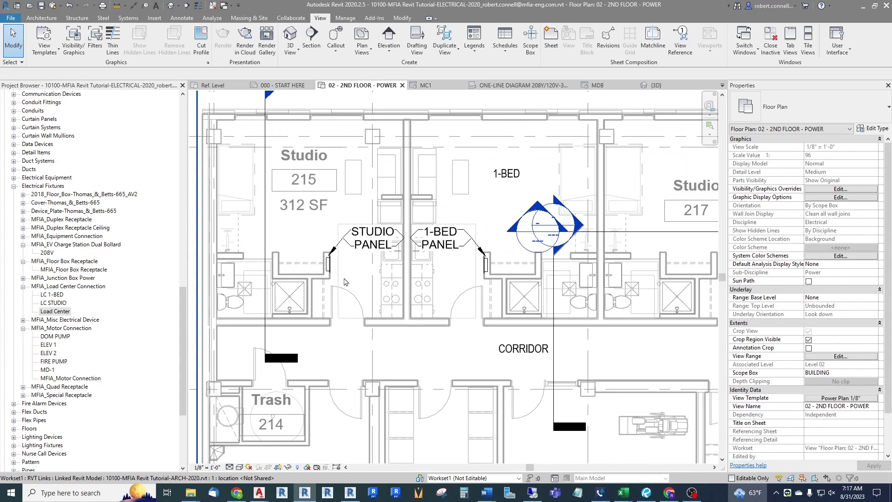
Step: Create a power circuit for the studio load center on panel MC1
left_click(328, 266)
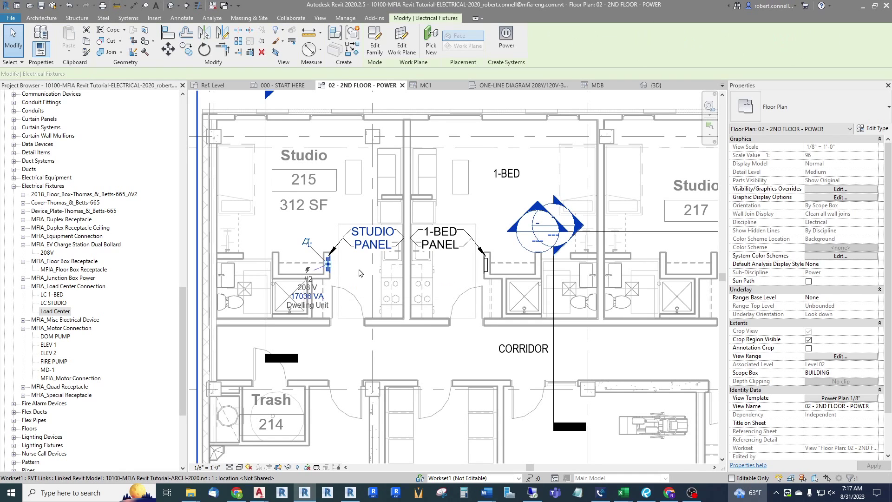
left_click(505, 33)
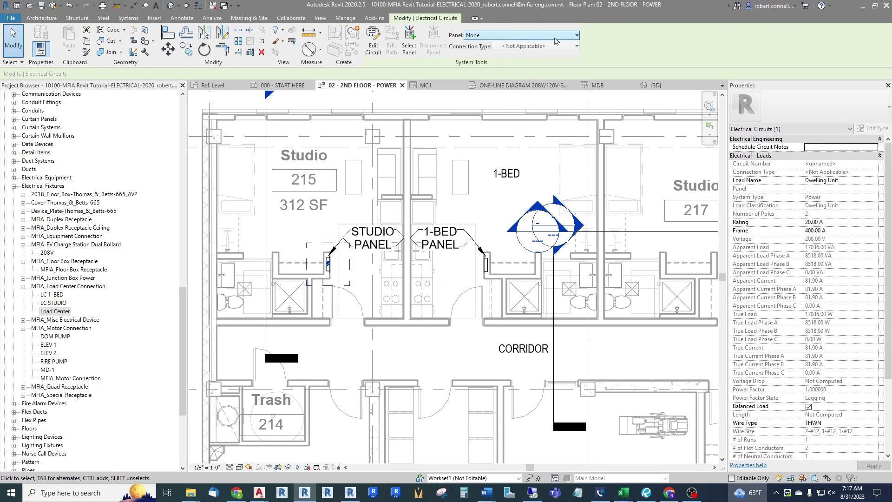
left_click(502, 36)
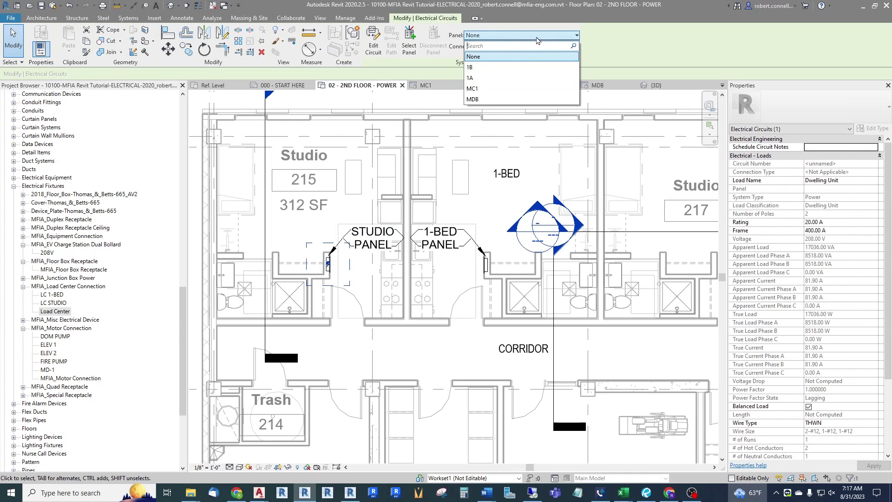
left_click(479, 89)
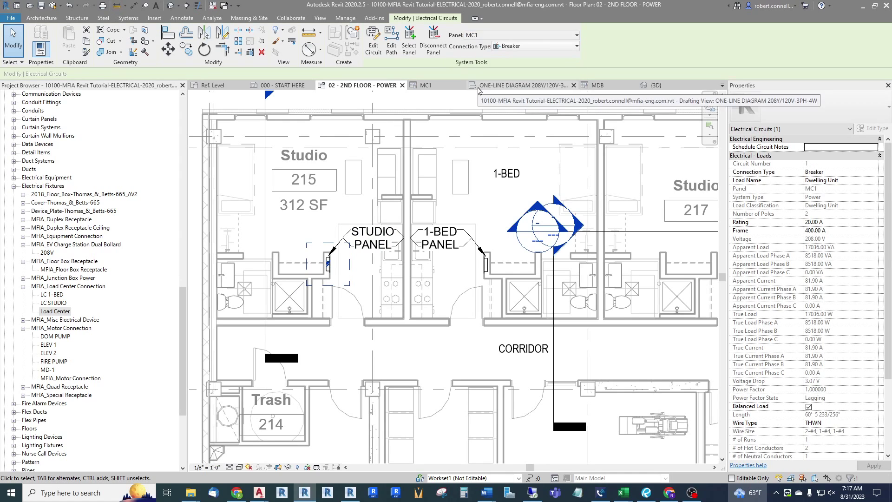
Step: Name the studio circuit's load UNIT 215 STUDIO
left_click(852, 181)
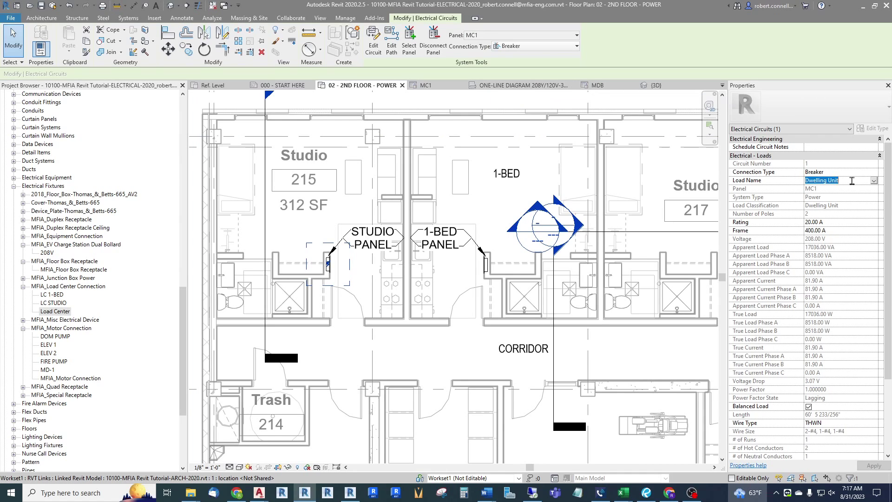
type("UNIT 215 STUDIO")
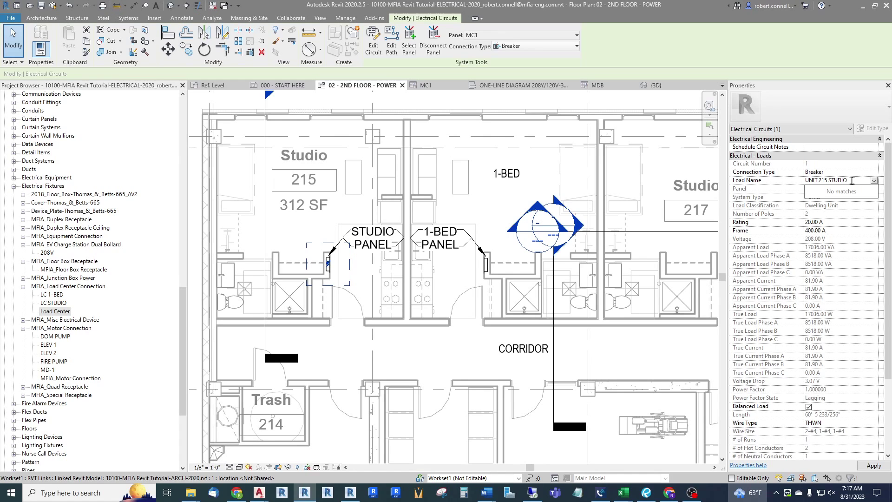
key("Return")
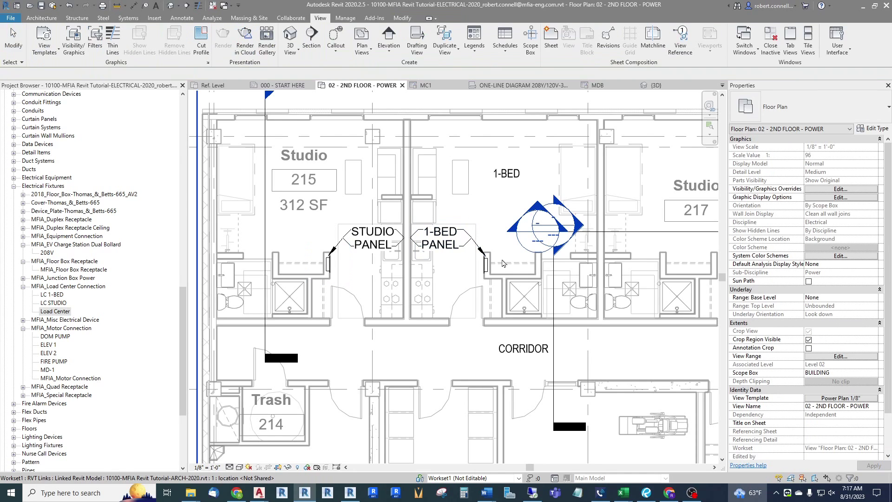
left_click(486, 267)
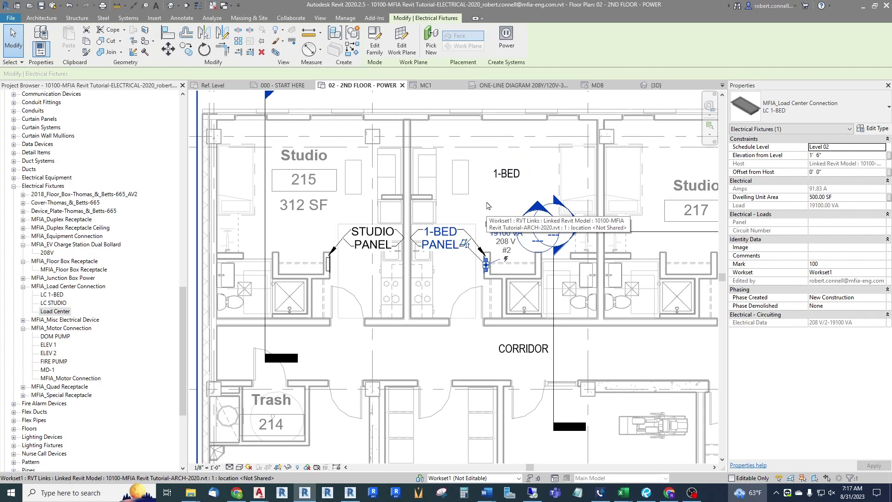
Step: Circuit the 1-BED load center to MC1 with load name UNIT 216 1-BED
left_click(507, 45)
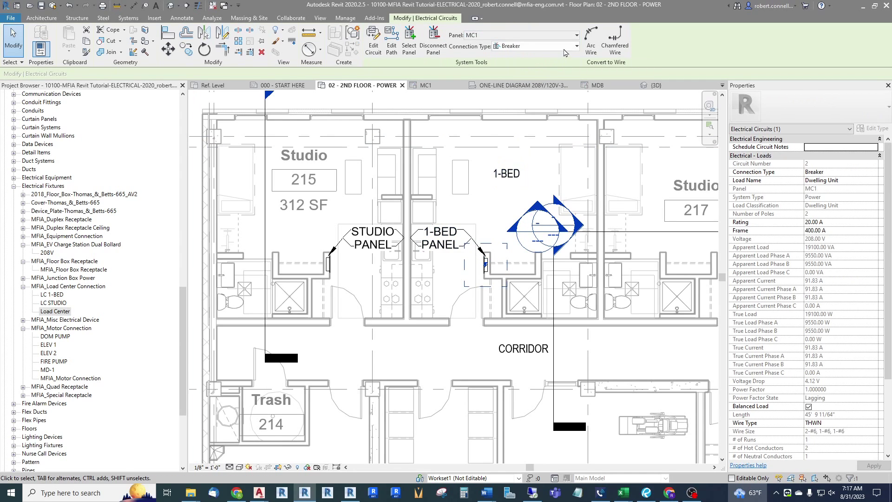
left_click(853, 180)
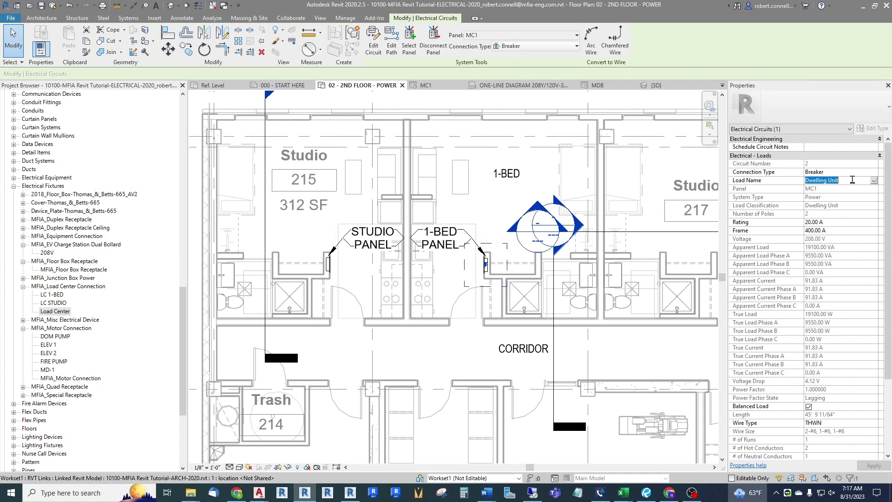
type("UNI")
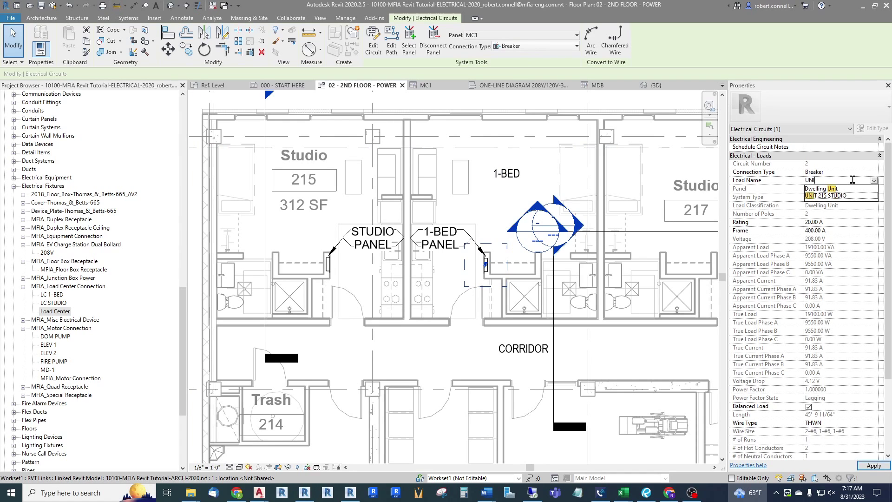
type("T 216 1-BED")
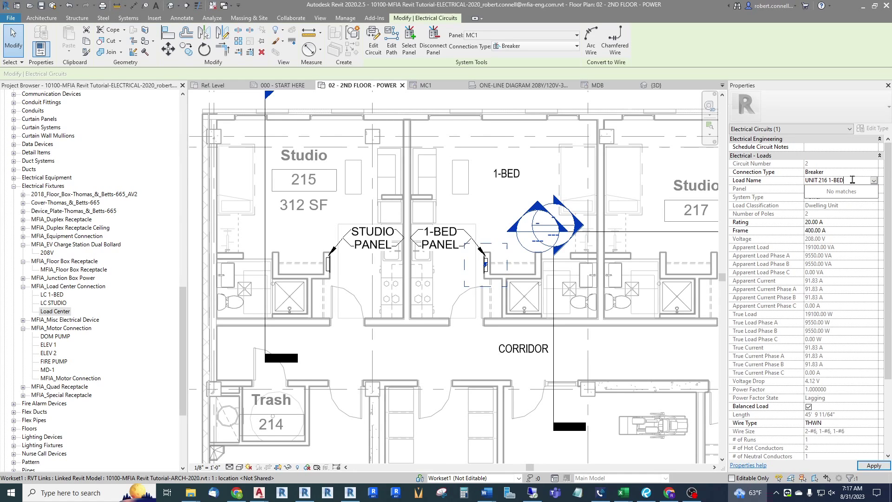
left_click(869, 466)
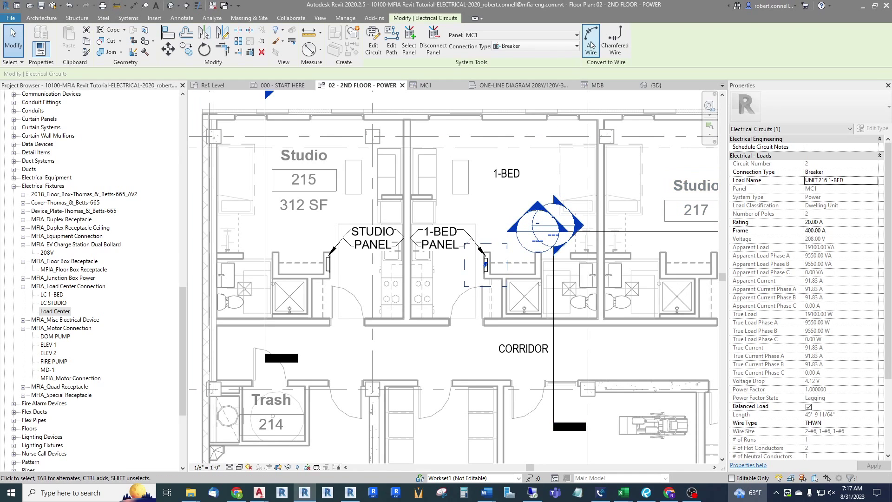
Step: Curve the 1-BED home run and tag it MC1-2 below the wire without a leader
left_click(517, 260)
scroll(517, 261, "up", 2)
left_click_drag(518, 255, 453, 271)
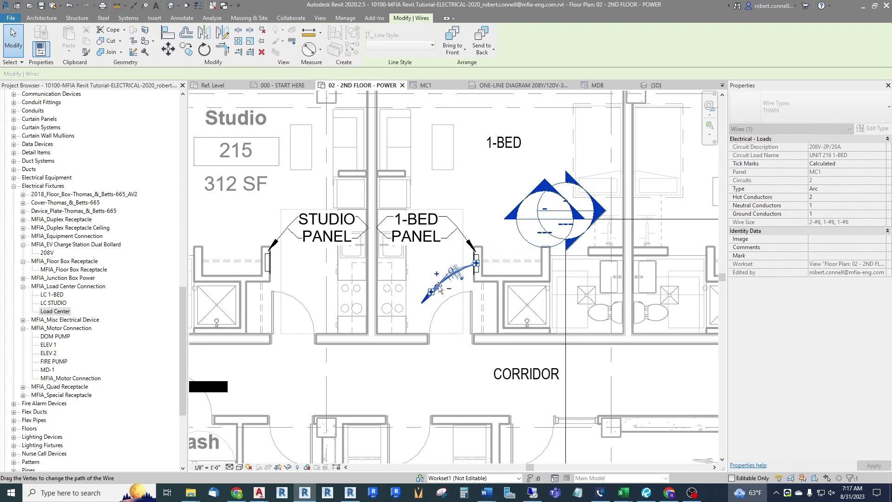
key("Escape")
left_click(146, 6)
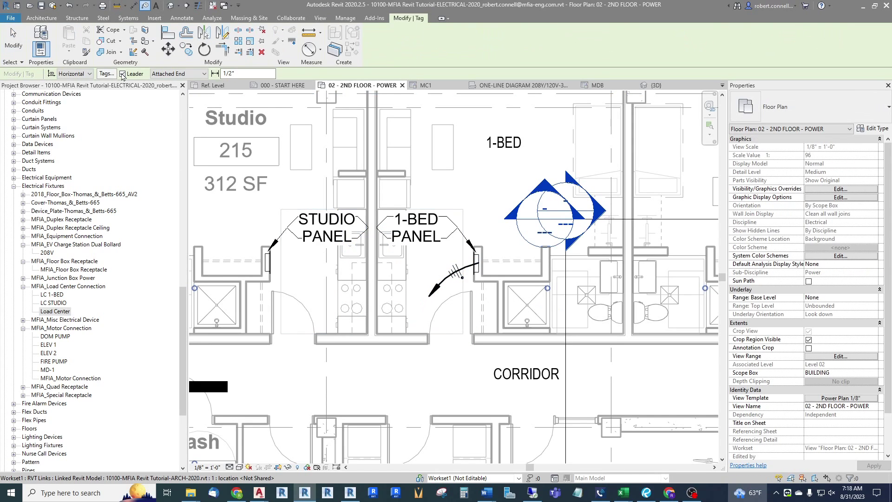
left_click(123, 74)
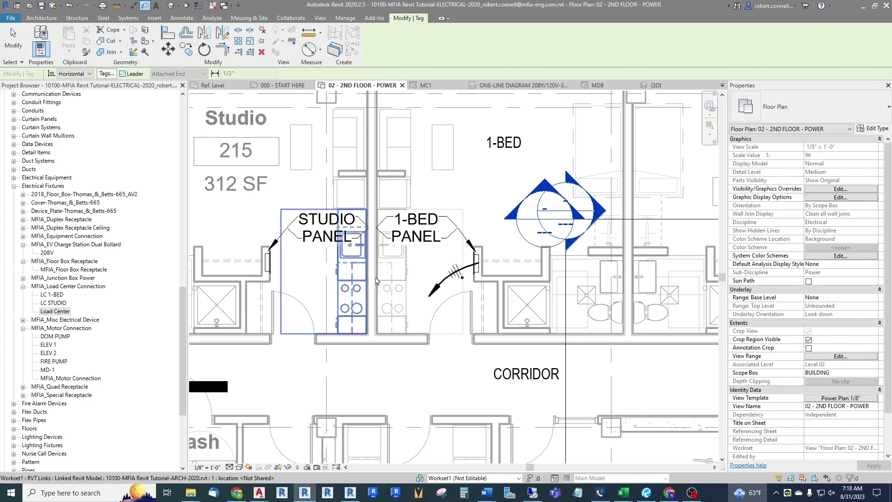
left_click(453, 297)
left_click_drag(463, 281, 441, 310)
key("Escape")
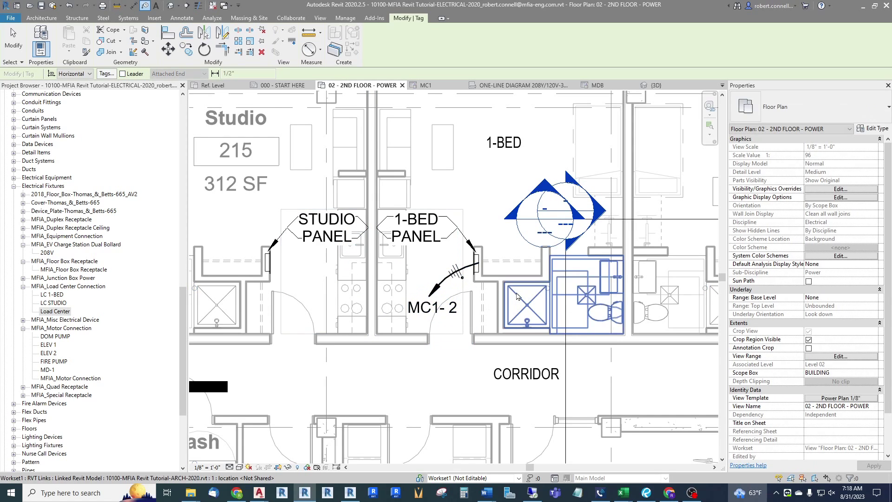
scroll(298, 270, "up", 2)
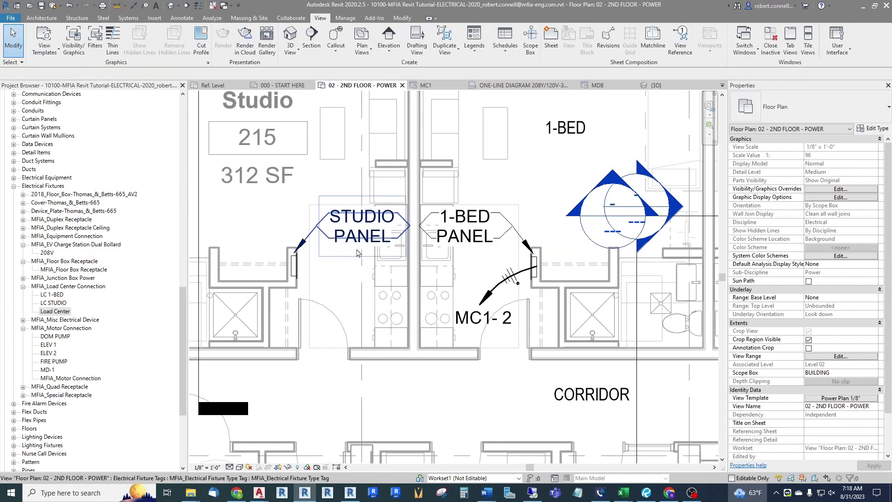
Step: Draw an arc home run for the studio circuit and tag it MC1-1 below the wire
left_click(298, 270)
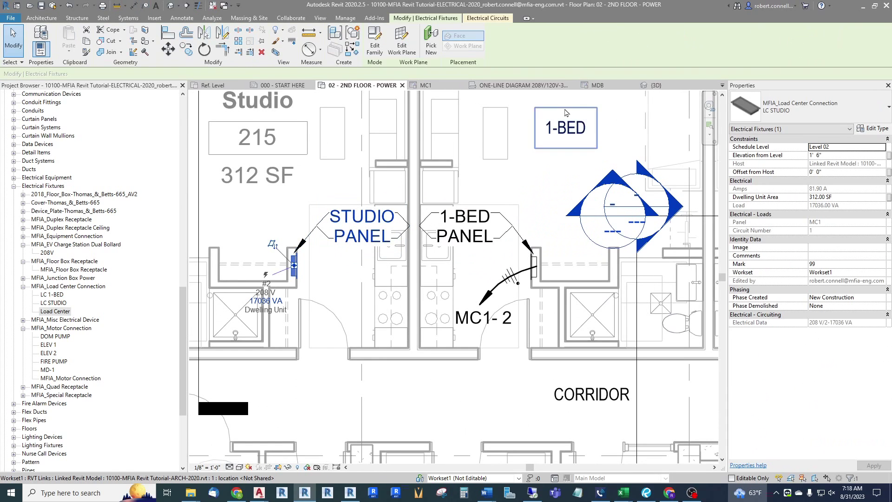
key("Escape")
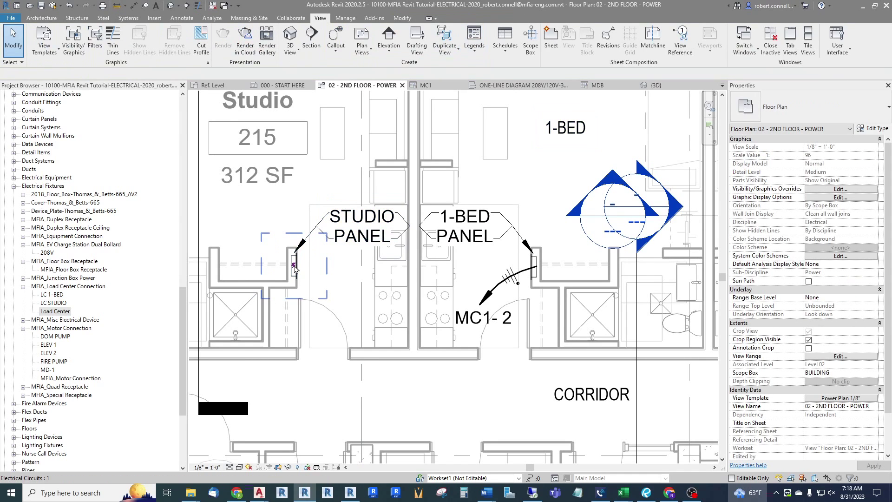
left_click(294, 268)
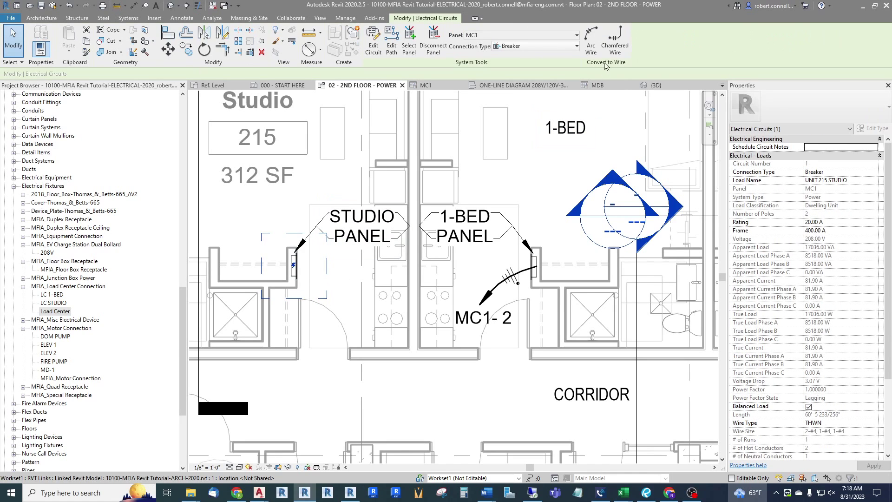
left_click(594, 43)
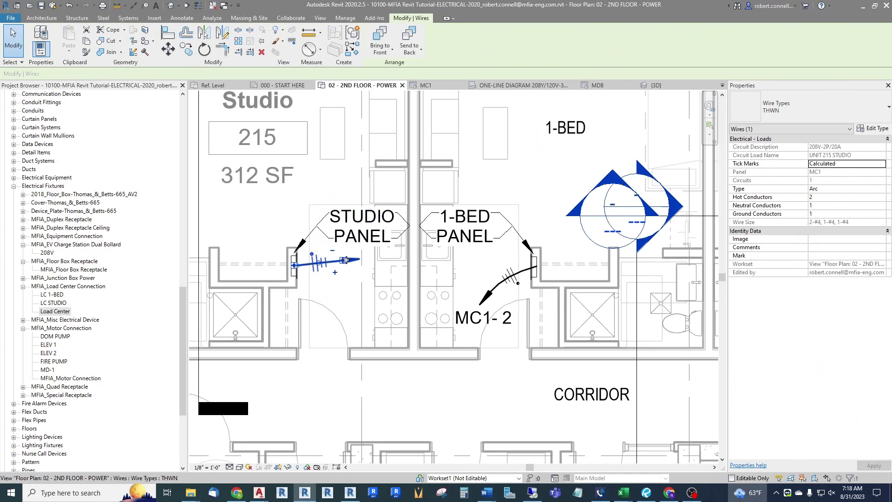
left_click_drag(346, 265, 329, 288)
key("Escape")
left_click(145, 5)
left_click(328, 284)
left_click_drag(328, 284, 343, 322)
key("Escape")
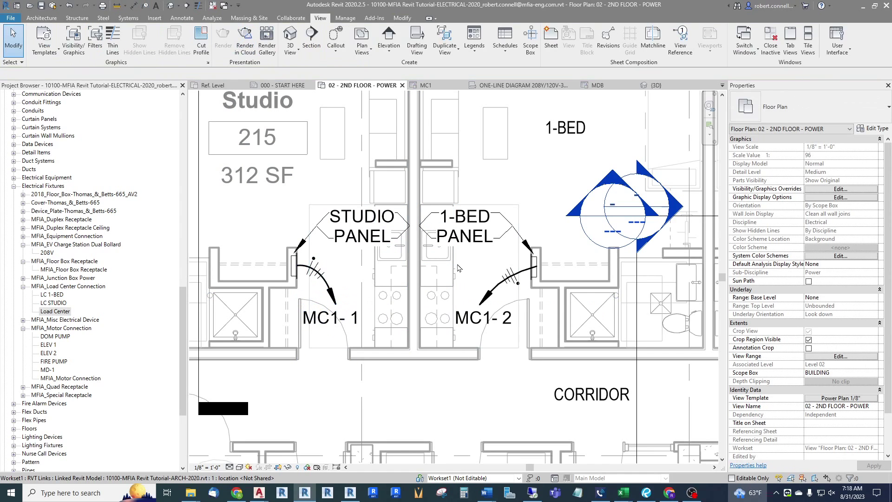
scroll(464, 288, "down", 2)
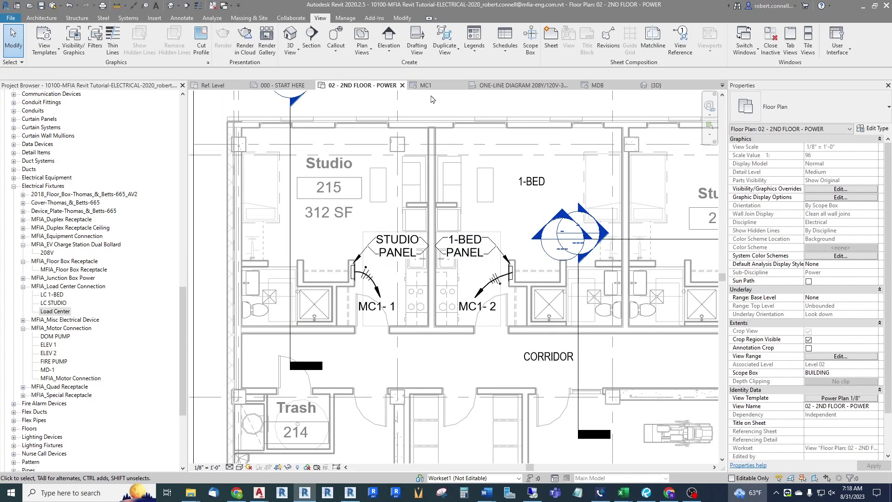
Step: Review the MC1 panel schedule's circuits 1 and 2, totalling 36136 VA
left_click(426, 85)
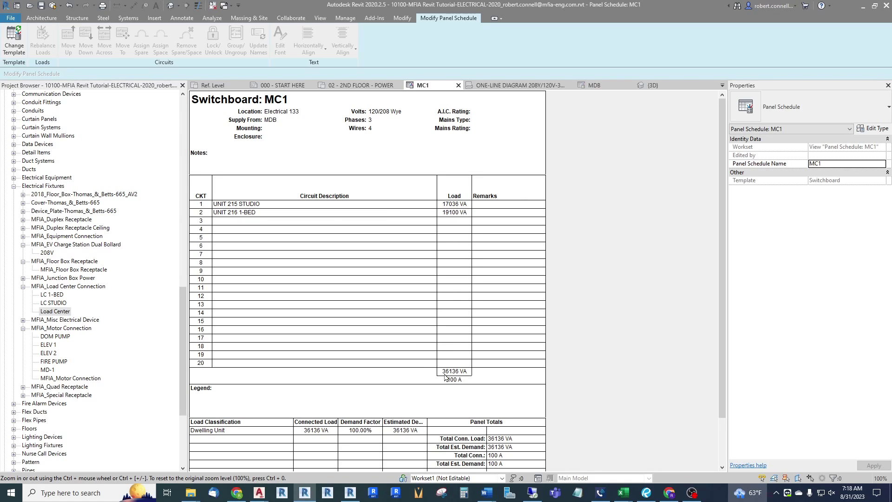
scroll(443, 382, "down", 3)
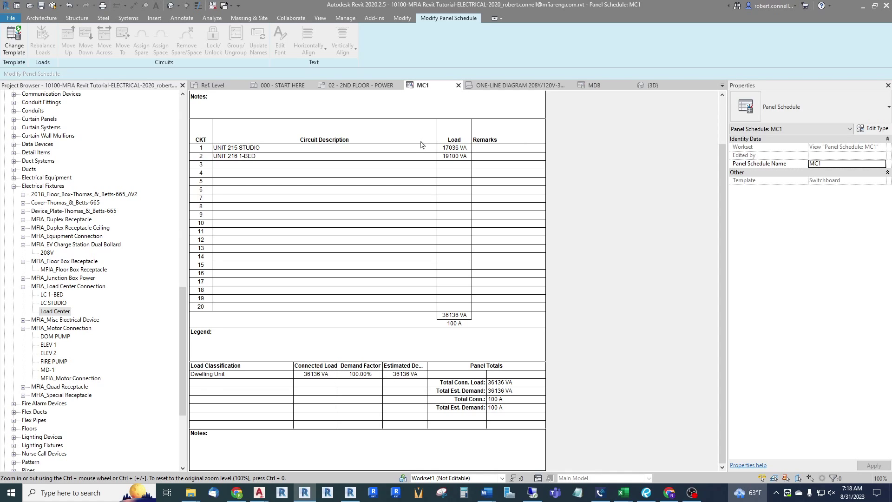
Step: Place another LC STUDIO load center on Studio 217's bathroom wall
left_click(366, 85)
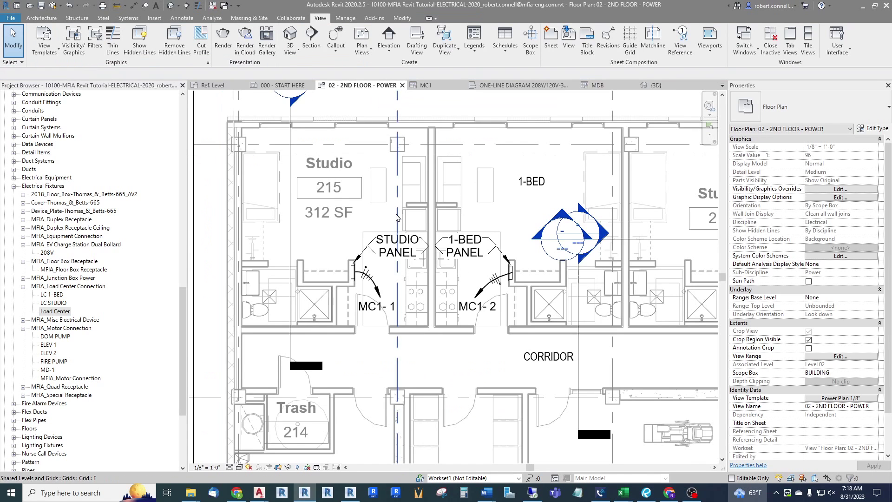
scroll(399, 251, "down", 2)
scroll(400, 251, "up", 3)
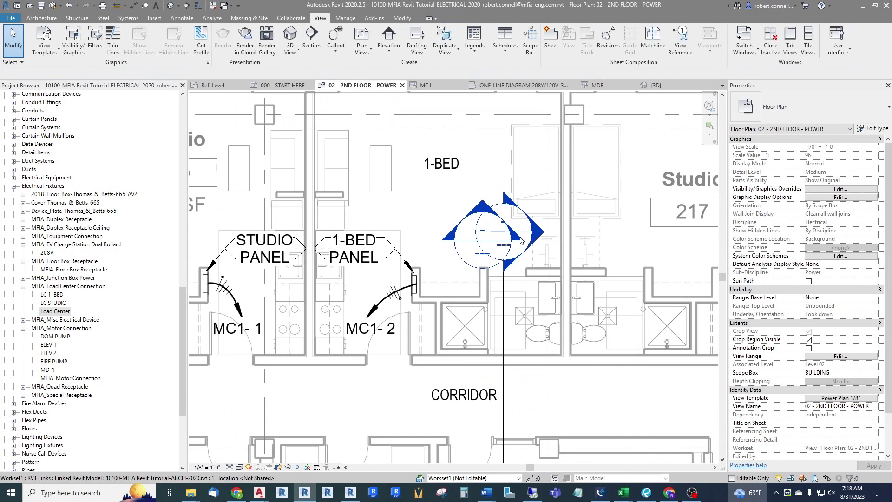
right_click(208, 280)
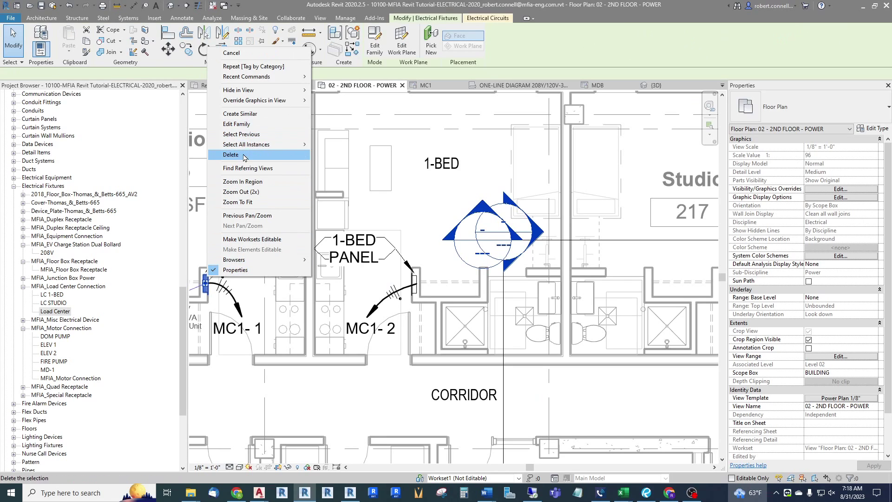
left_click(242, 117)
scroll(387, 253, "down", 3)
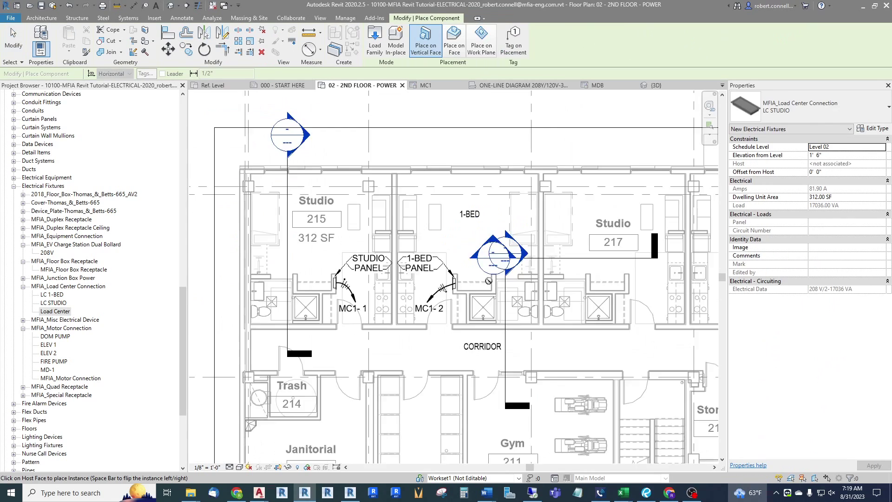
scroll(519, 252, "up", 4)
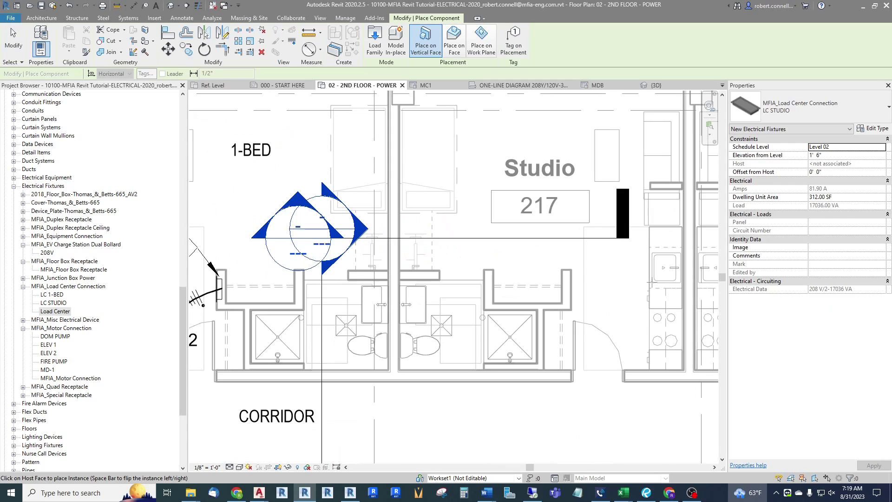
left_click(569, 288)
key("Escape")
key("Escape")
Step: Tag the new load center STUDIO PANEL with a leader
key("t")
key("g")
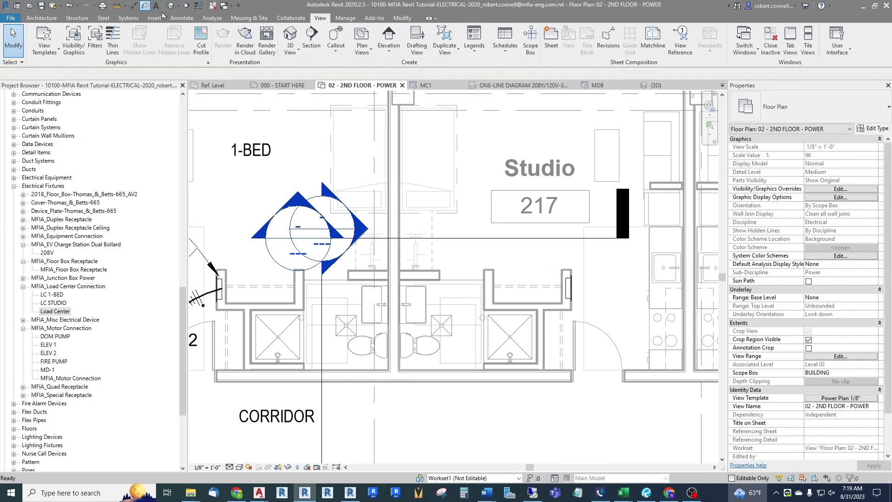
key("Escape")
left_click(145, 5)
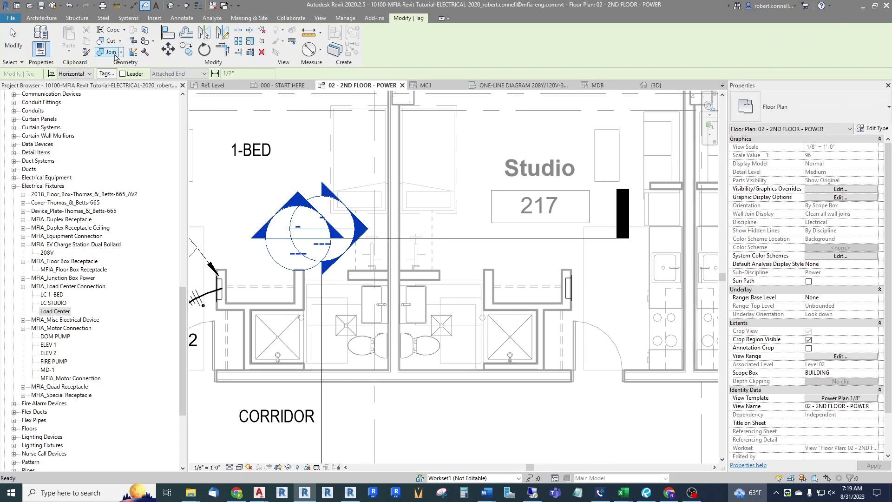
left_click(123, 73)
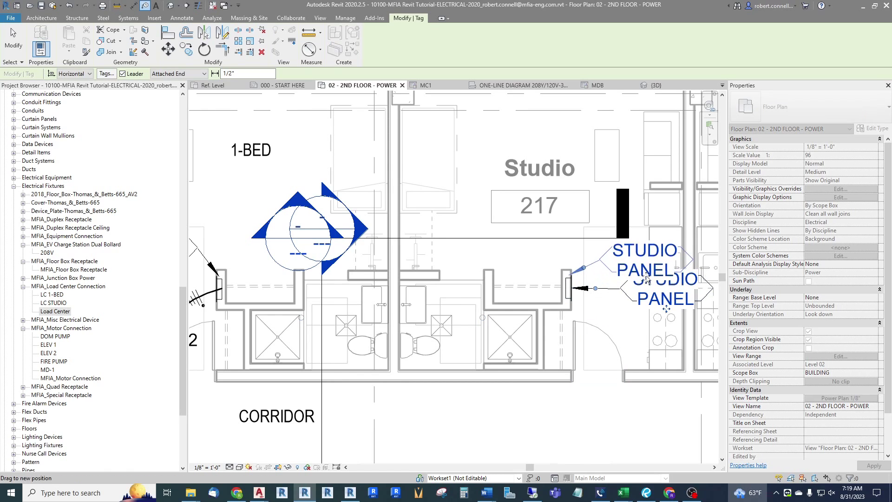
left_click(640, 274)
key("Escape")
key("Escape")
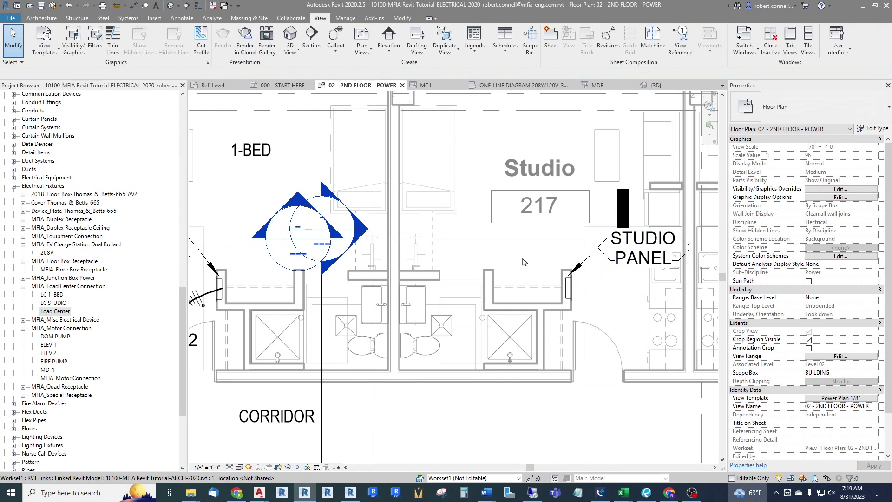
scroll(502, 286, "down", 3)
scroll(540, 286, "up", 3)
left_click(531, 287)
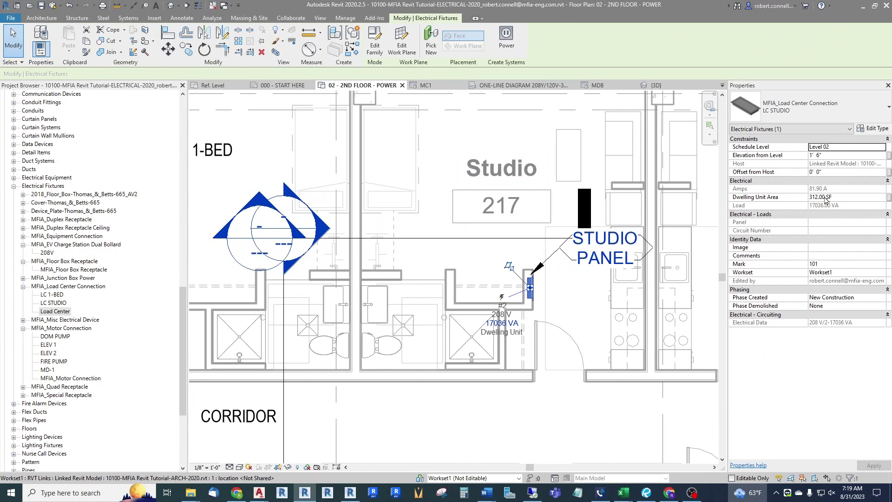
Step: Circuit the Studio 217 load center to MC1 with load name UNIT 217 STUDIO
key("Escape")
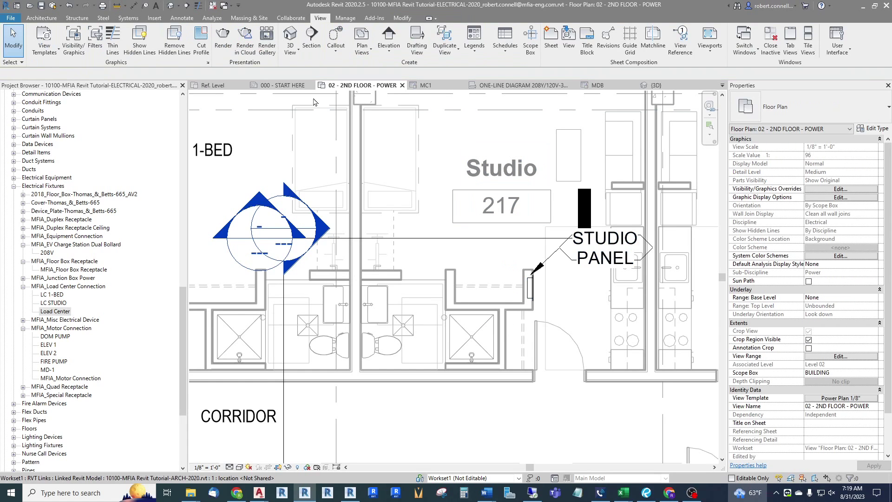
left_click(531, 289)
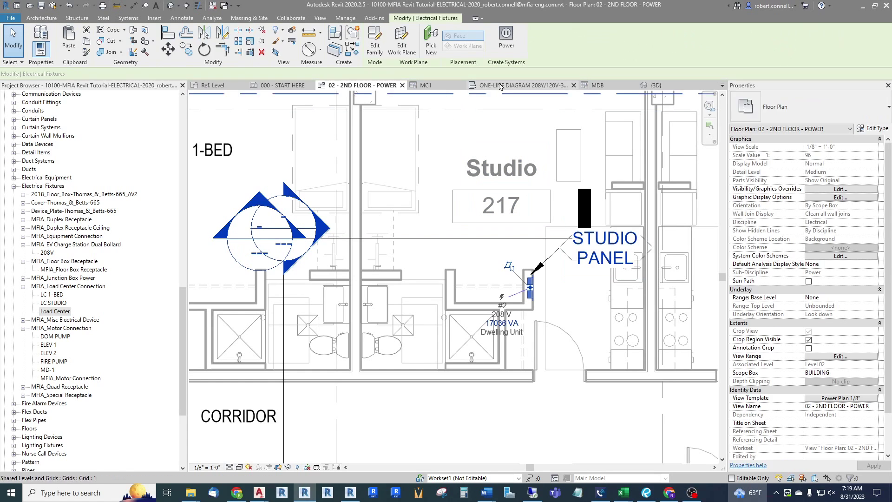
left_click(507, 40)
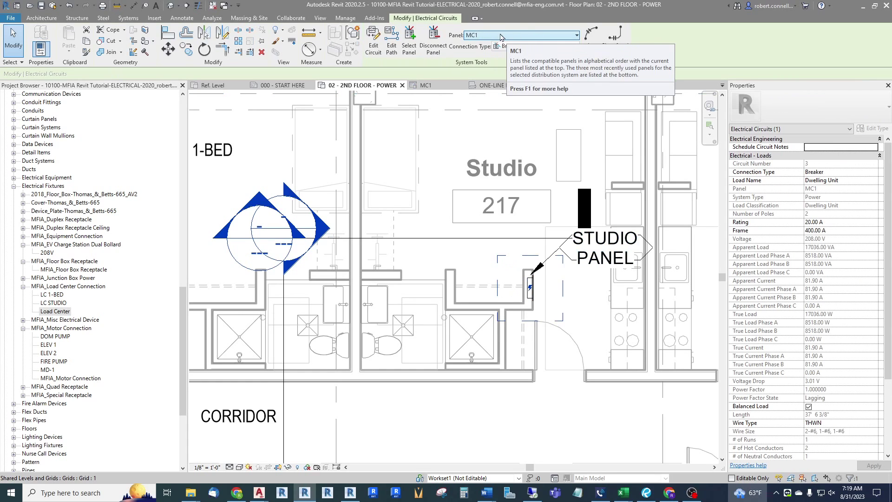
left_click(851, 180)
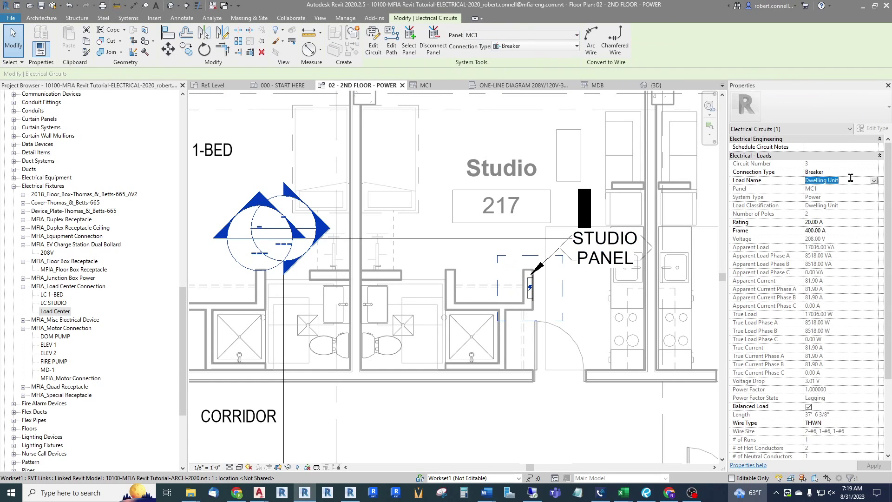
type("UNIT")
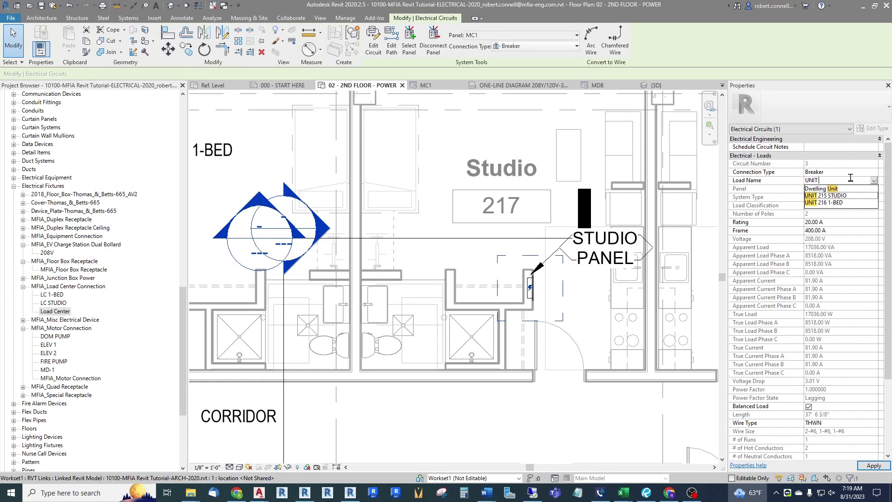
type(" 217 STUDIO")
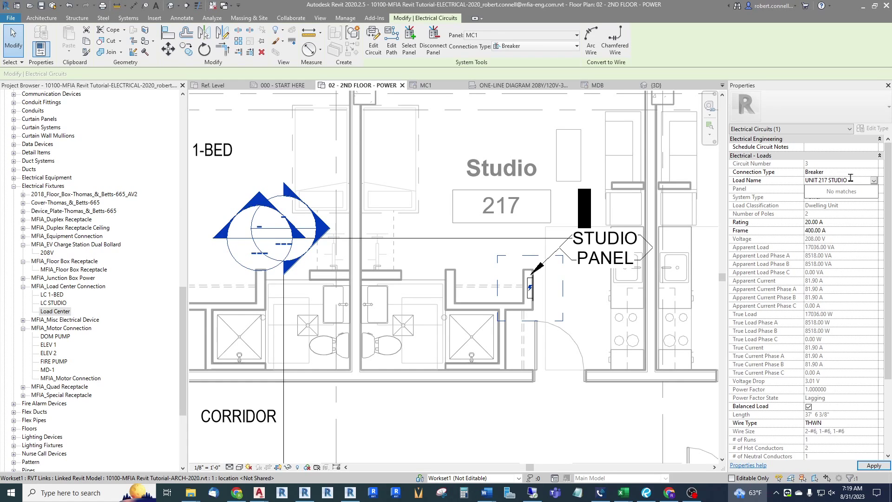
key("Return")
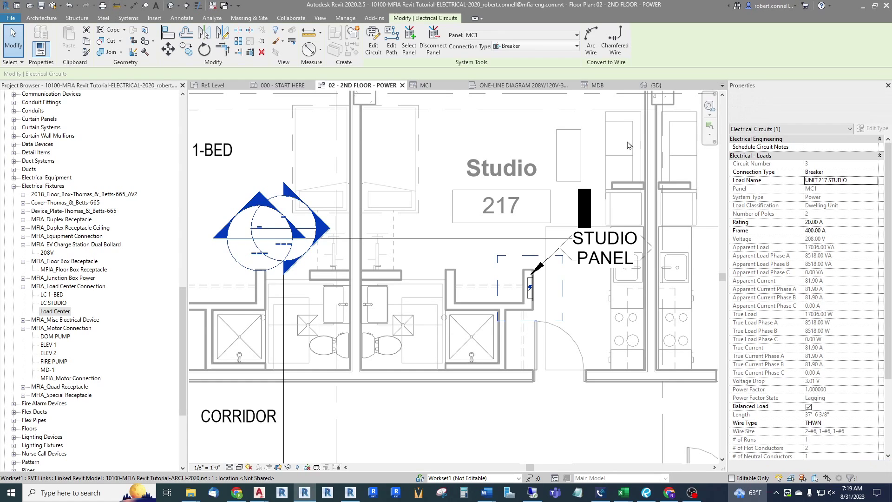
Step: Convert the circuit to an arced home run wire bent down-right from the panel
left_click(591, 39)
scroll(483, 307, "up", 2)
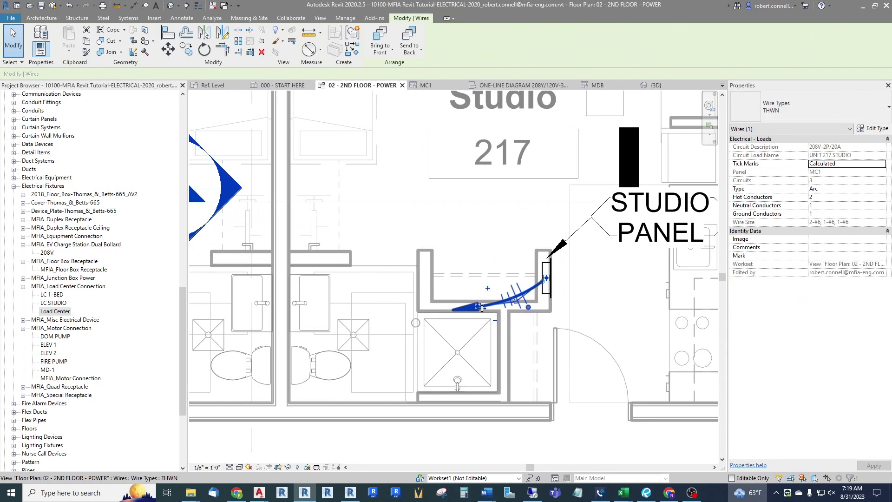
left_click_drag(515, 302, 517, 307)
key("Escape")
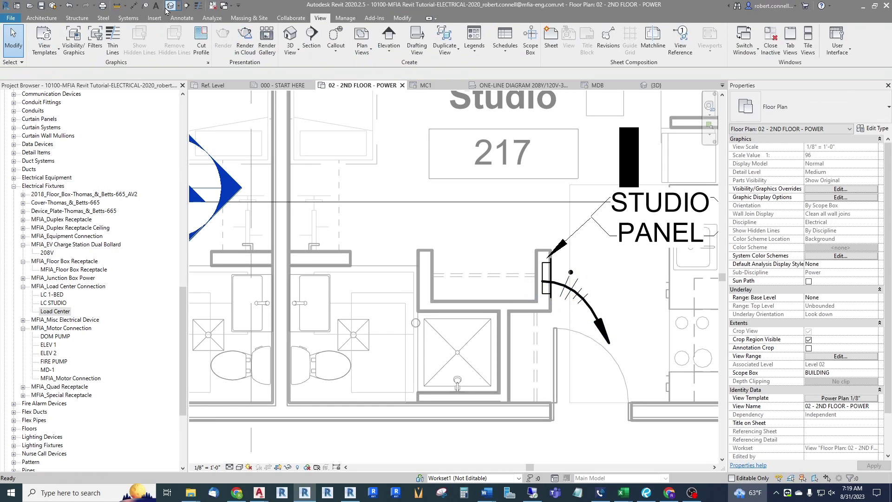
Step: Tag the home run MC1-3 by category, without a leader, below the wire arrow
left_click(145, 5)
left_click(123, 74)
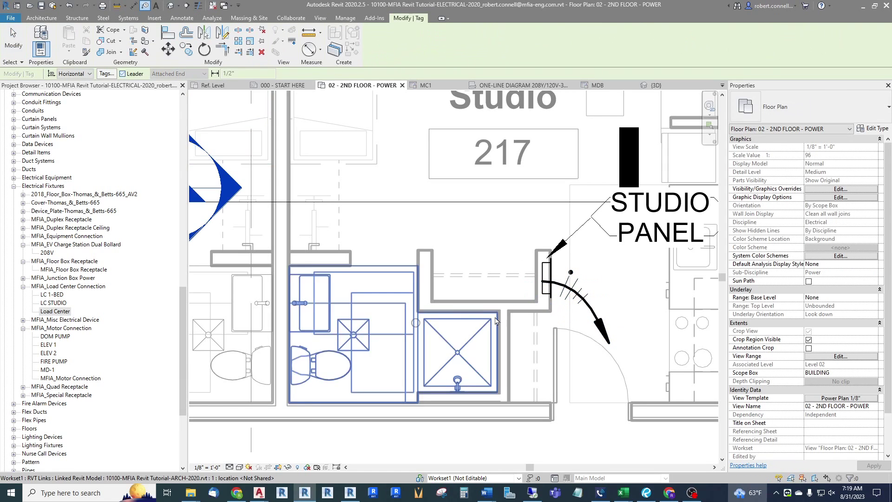
left_click_drag(576, 322, 598, 376)
key("Escape")
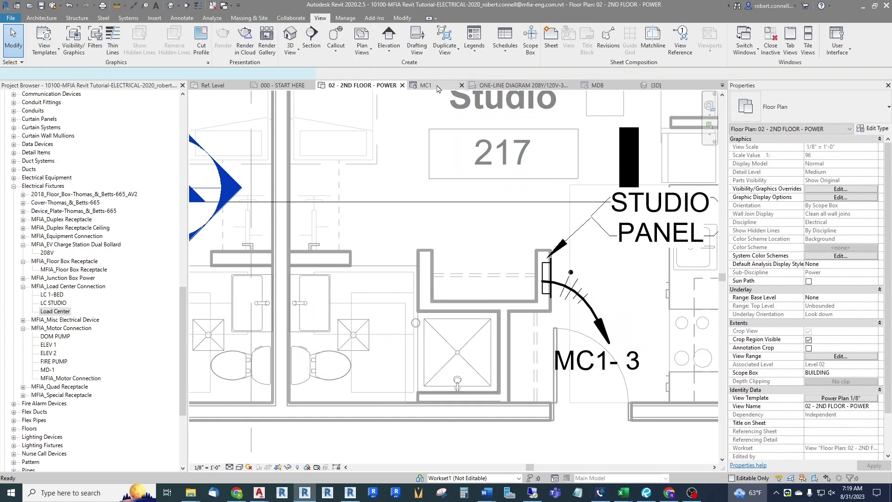
Step: Open the MC1 panel schedule showing UNIT 217 STUDIO on circuit 3 at 45% demand
left_click(424, 86)
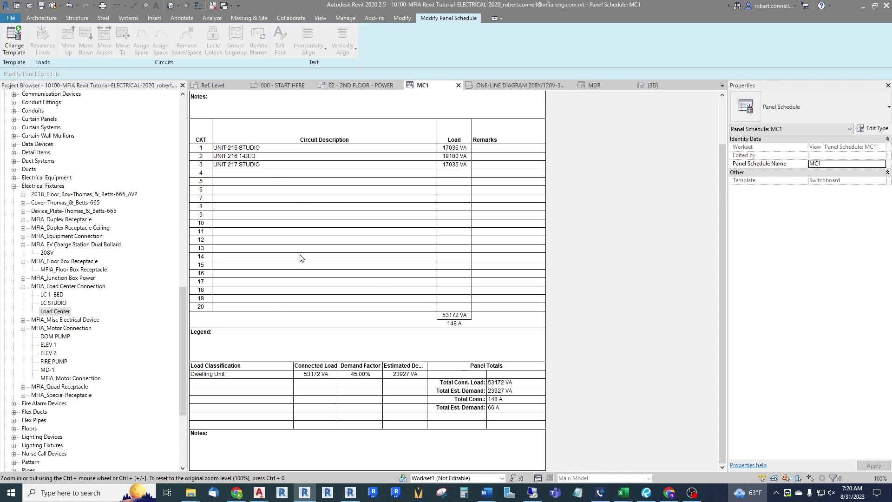
Step: Open the ONE-LINE DIAGRAM 208Y/120V-3PH-4W view and zoom to the MC1 area
left_click(500, 85)
scroll(406, 316, "up", 3)
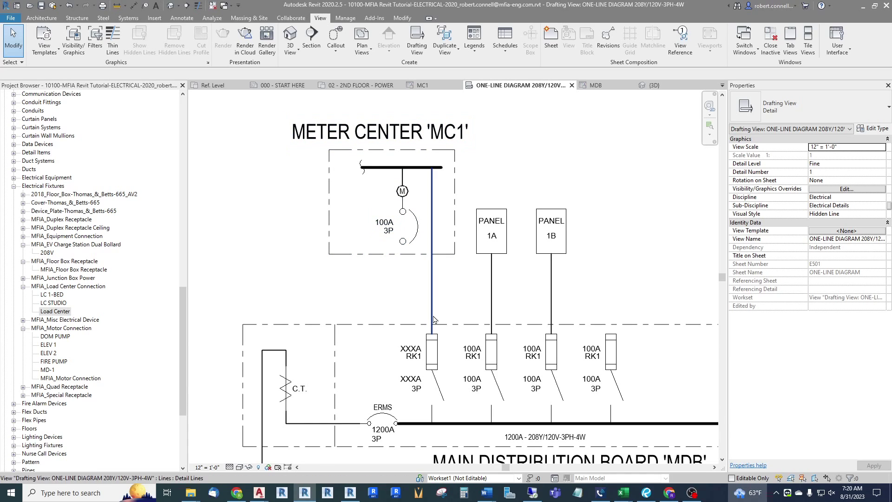
scroll(434, 337, "down", 2)
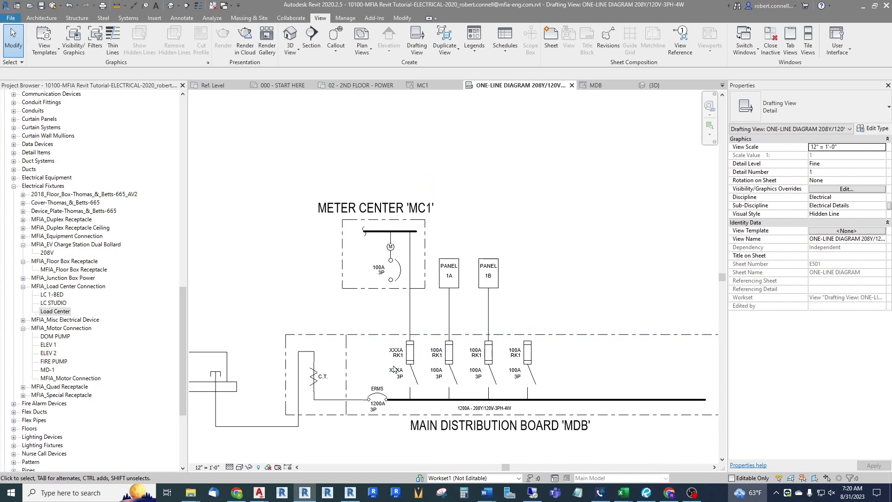
scroll(510, 437, "up", 2)
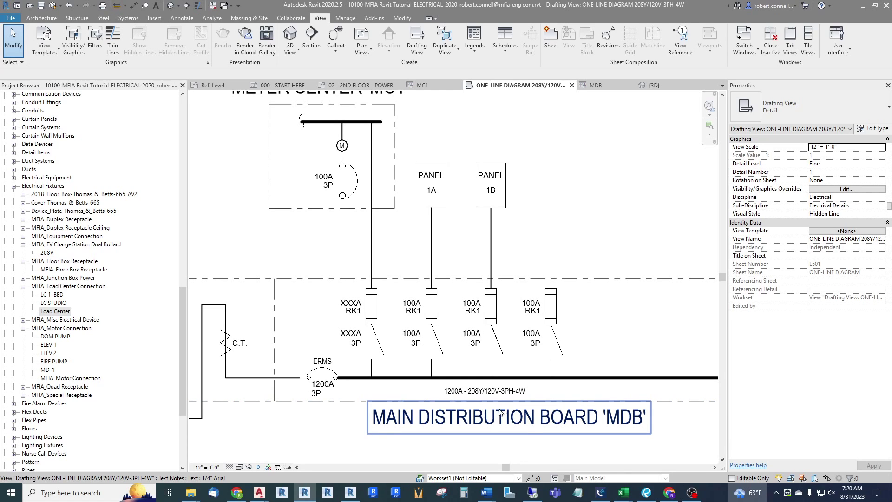
Step: Open the MDB switchboard schedule and scroll to METER CENTER MC1 at 53172 VA
left_click(594, 86)
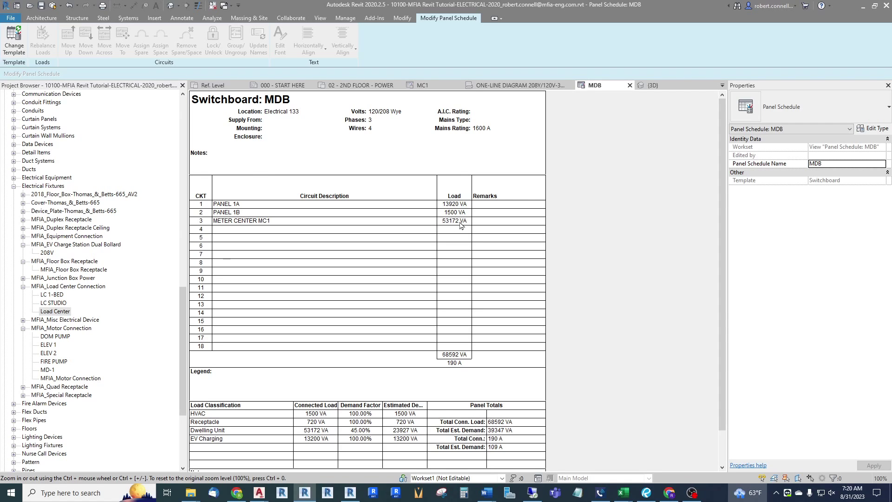
scroll(286, 352, "down", 1)
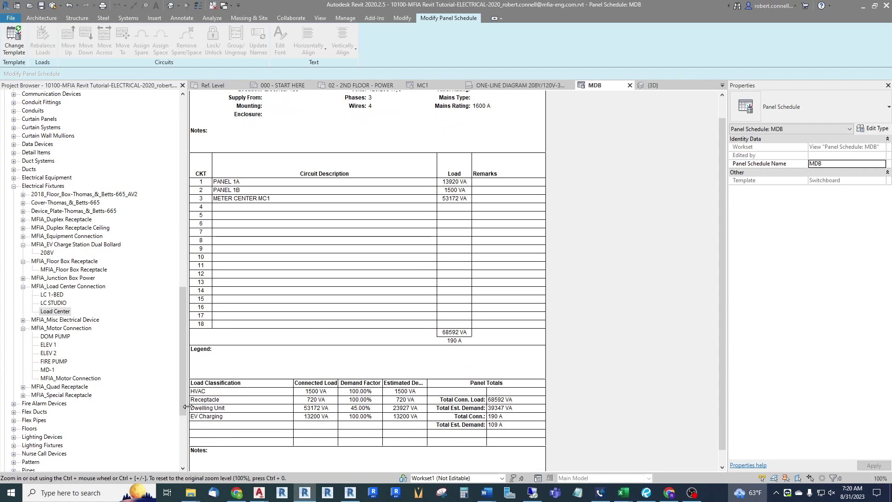